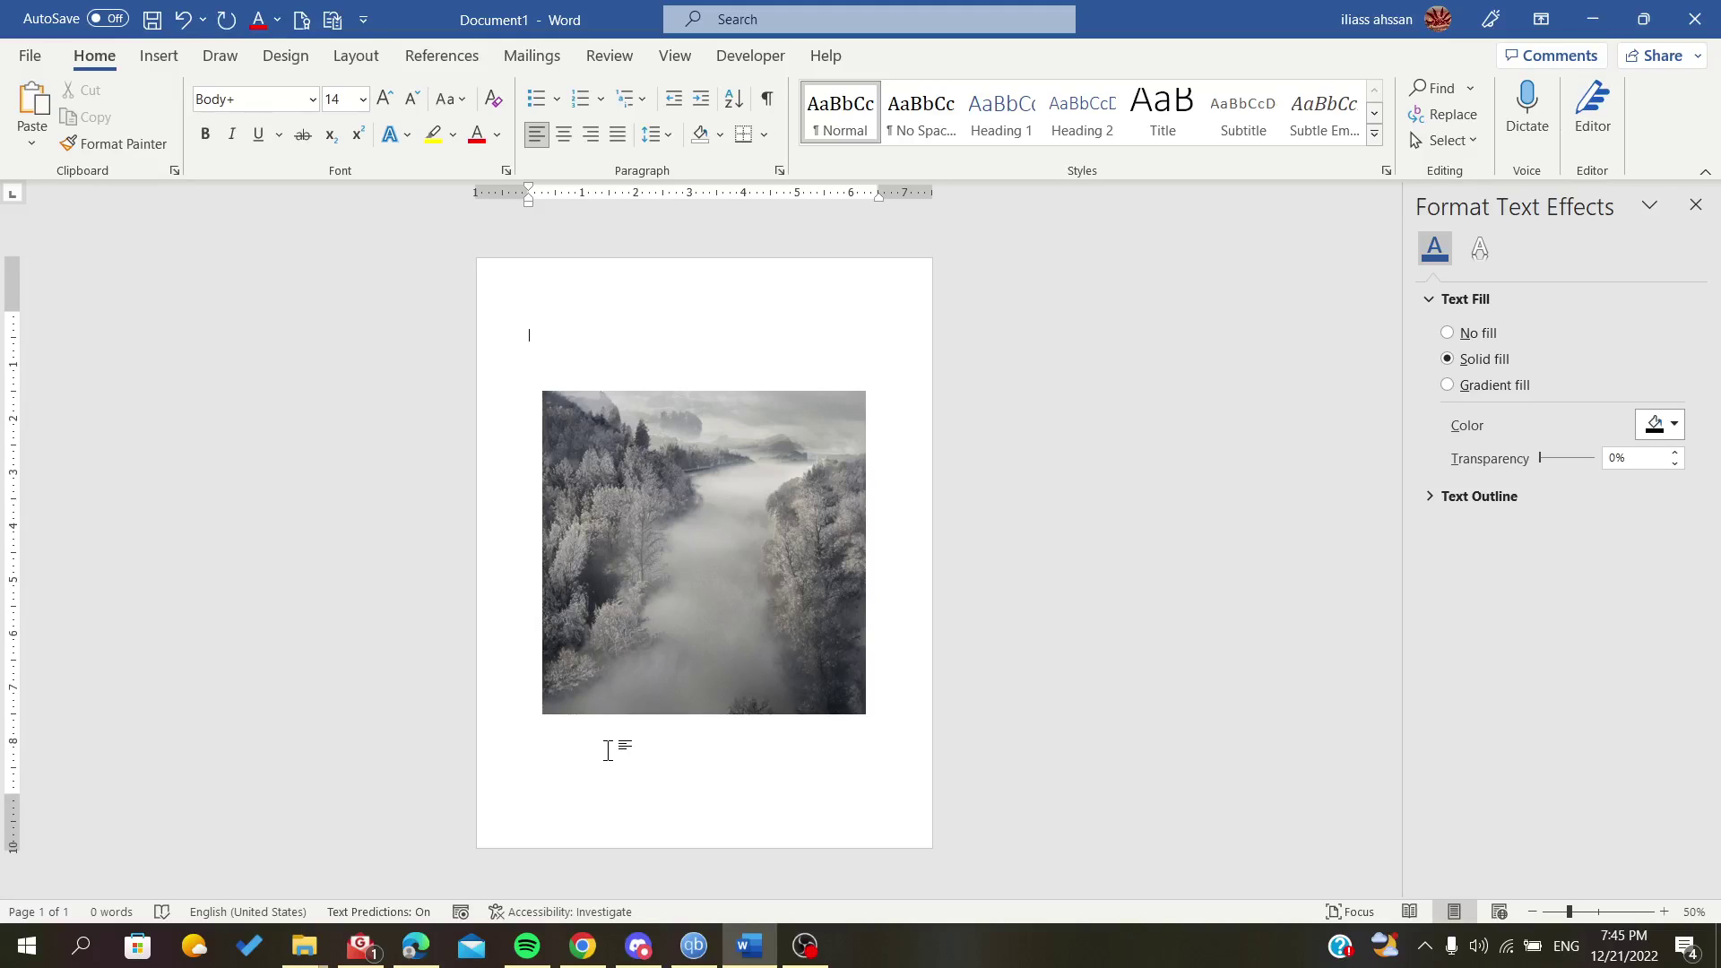
- Close the Format Text Effects pane, select the forest photo and show the Insert commands
click(1695, 205)
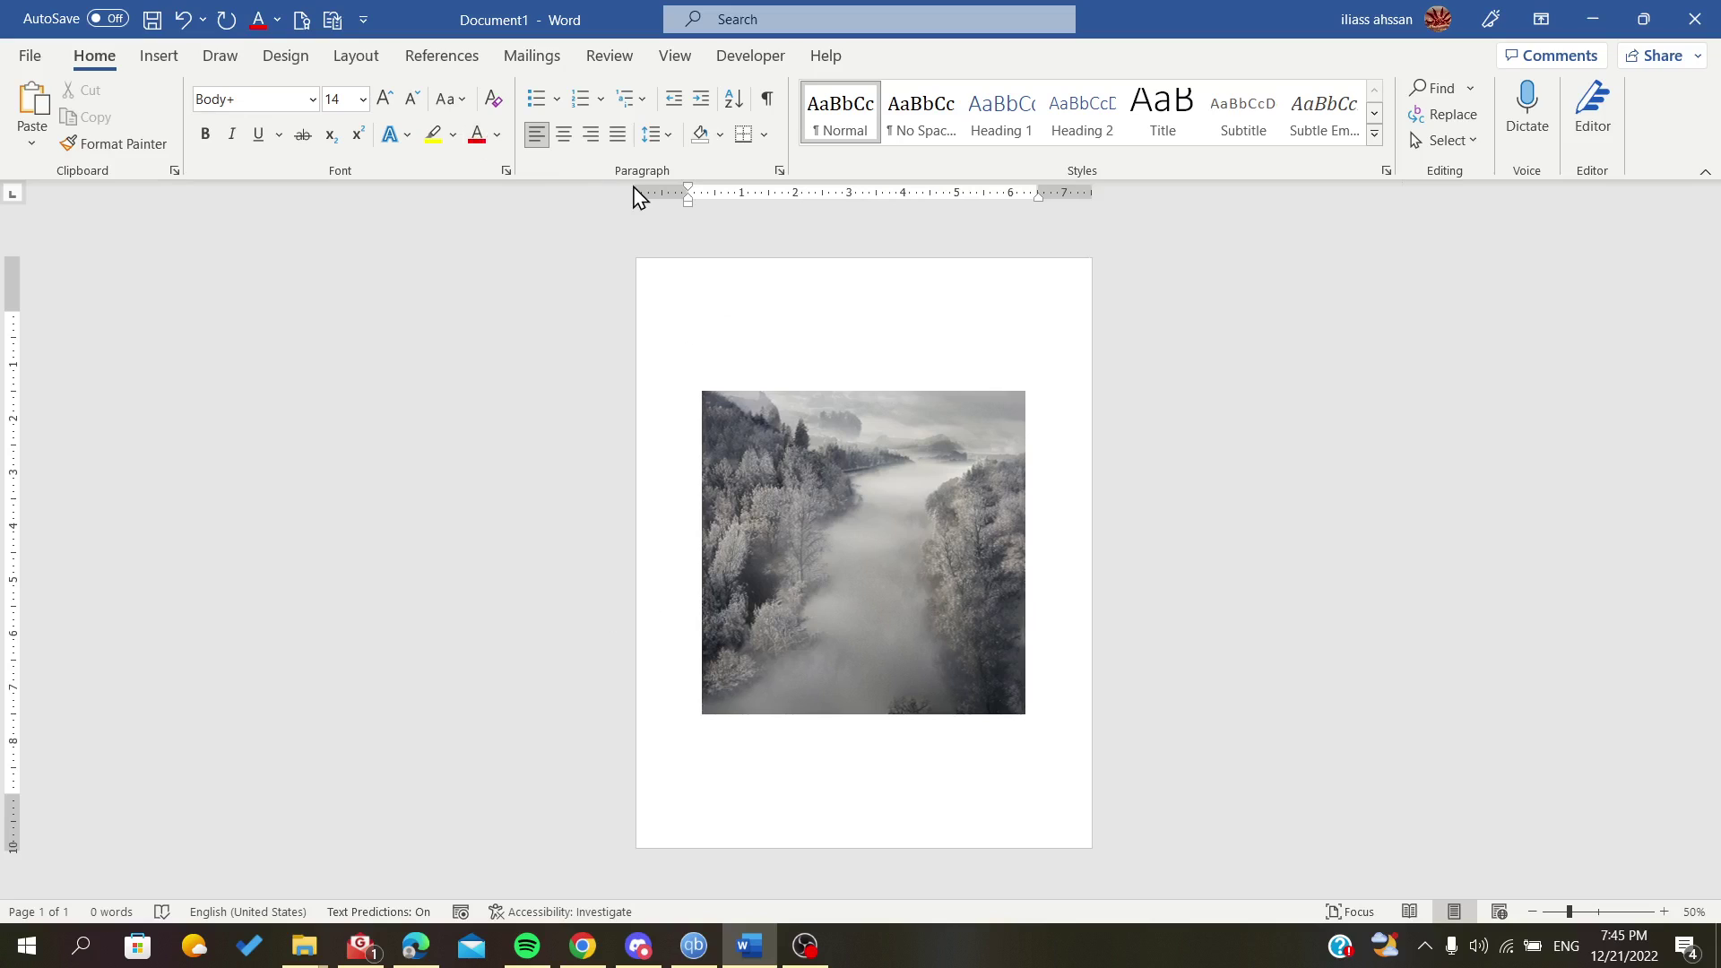
click(904, 399)
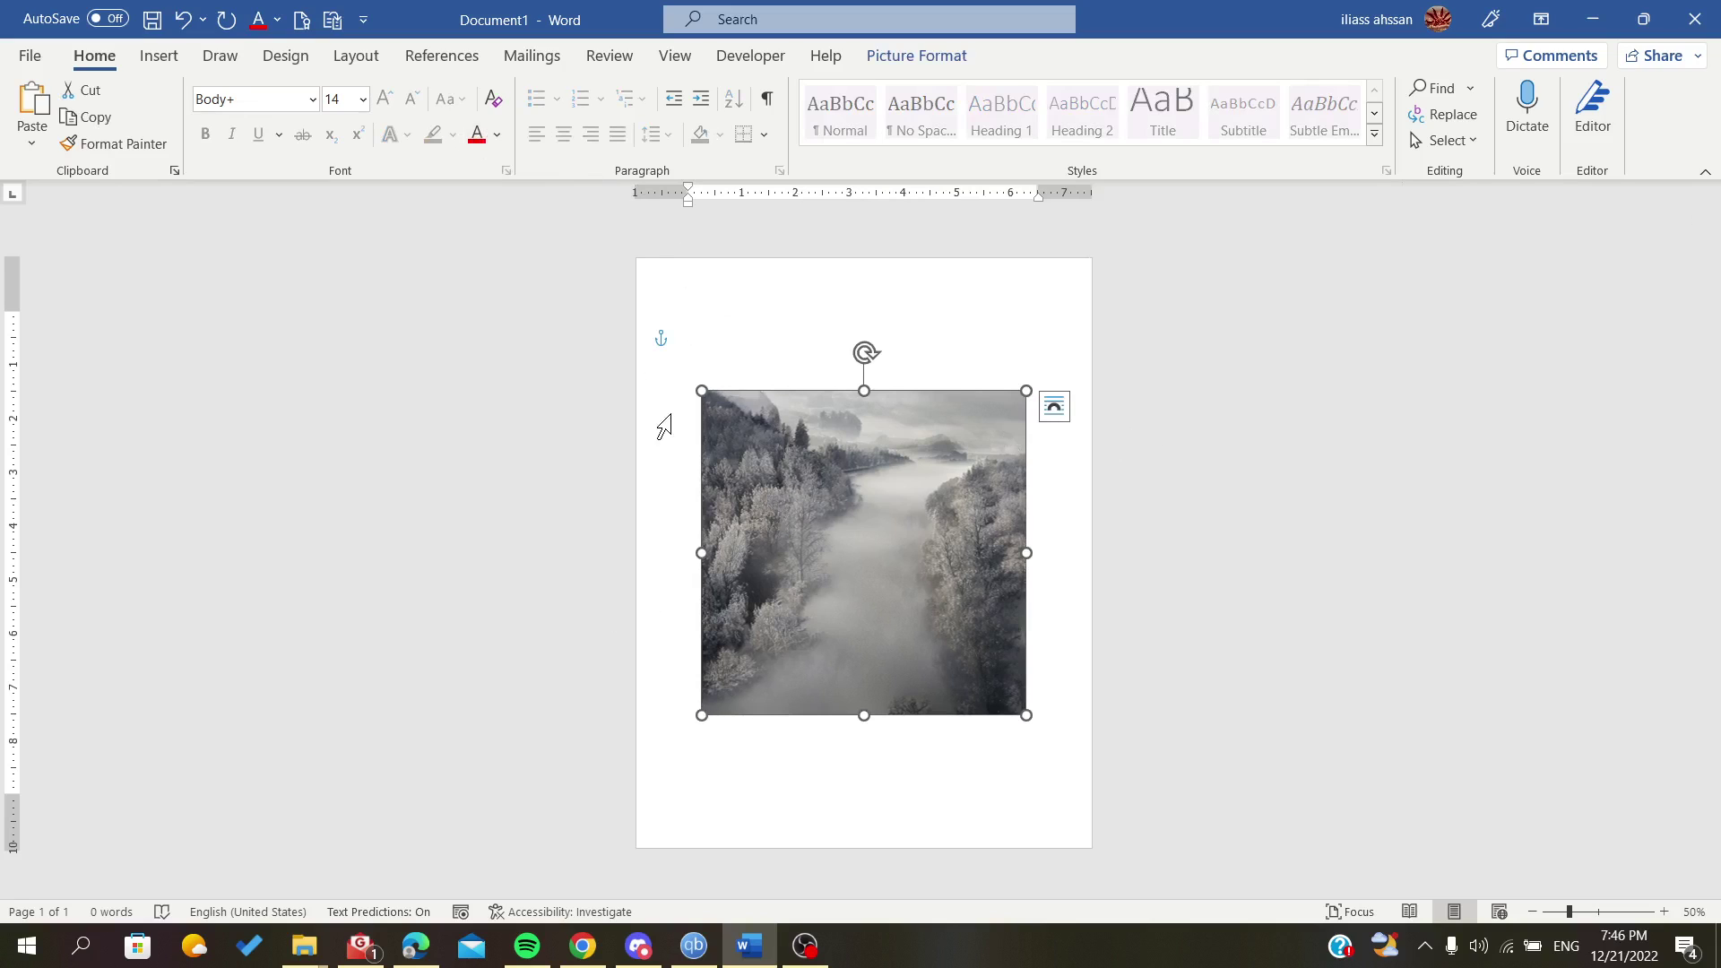
click(152, 57)
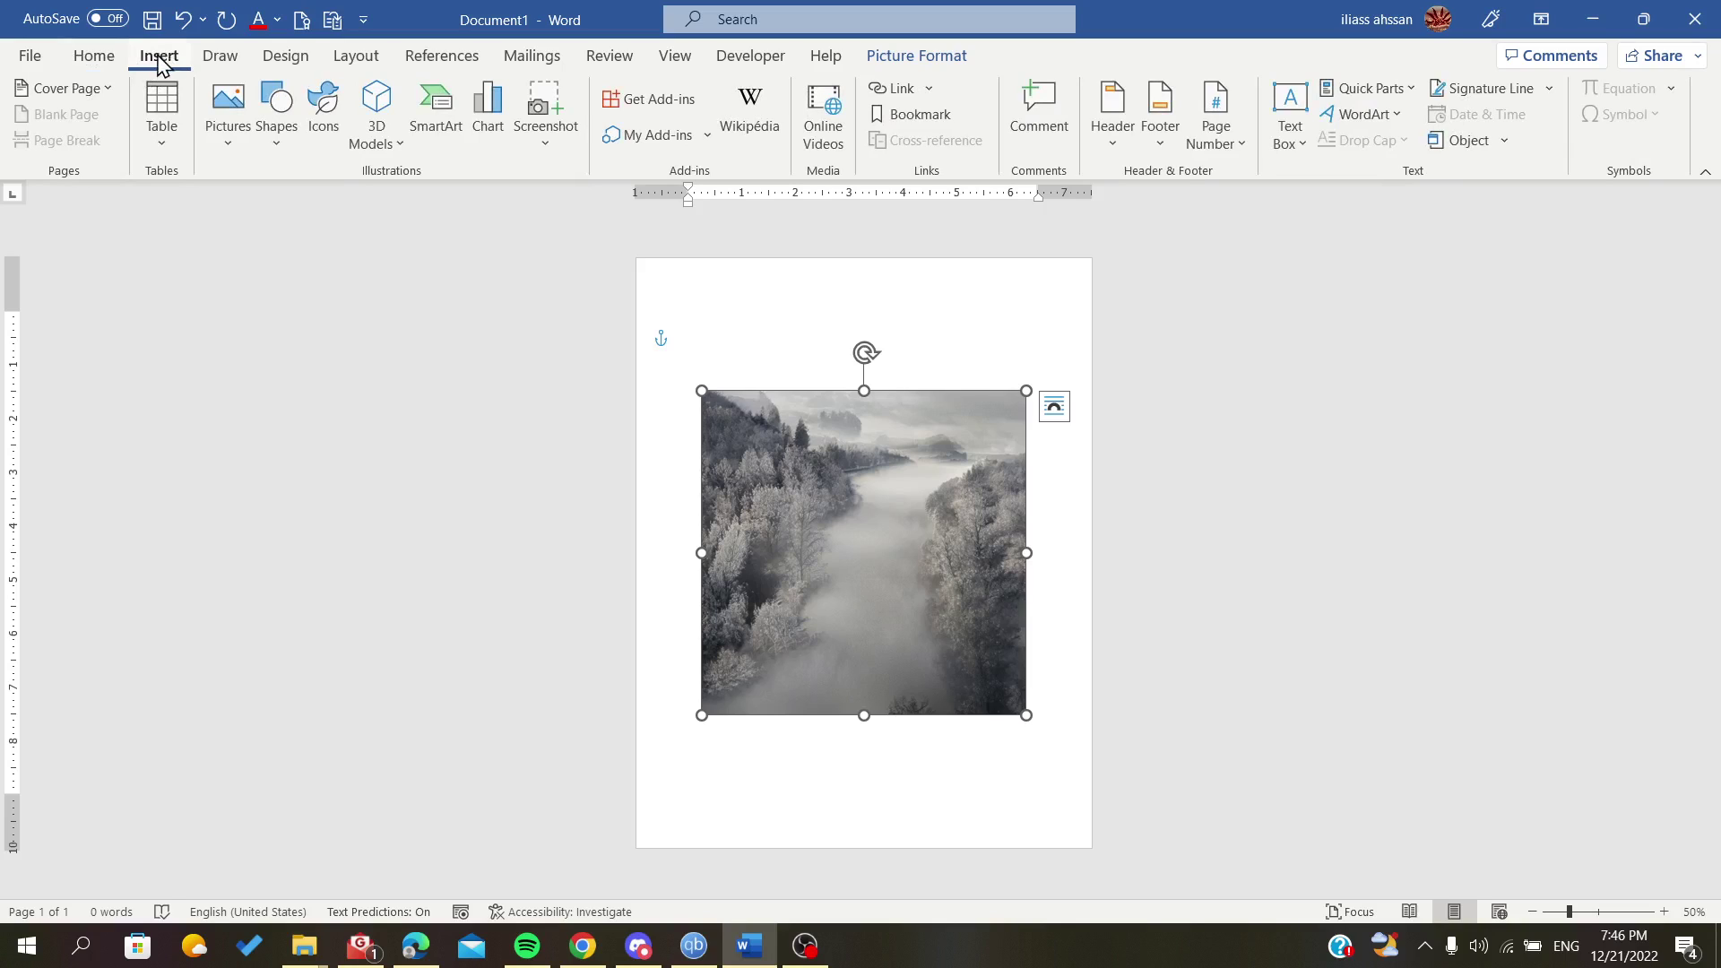
click(229, 130)
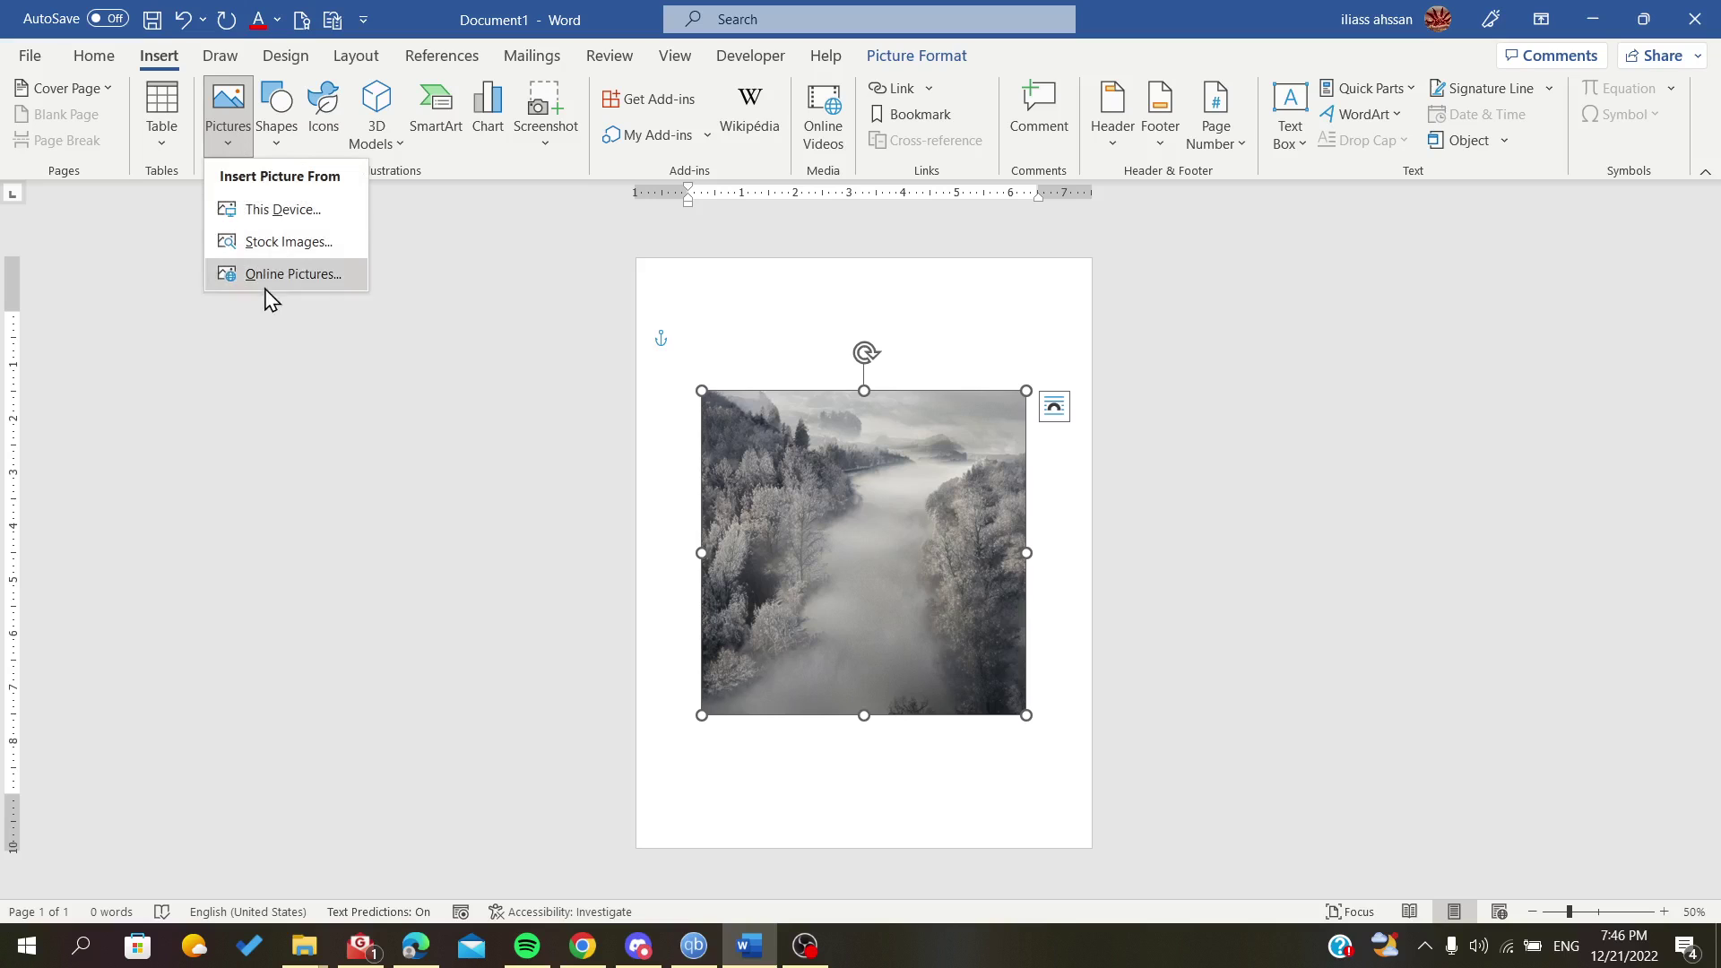
click(281, 209)
click(832, 20)
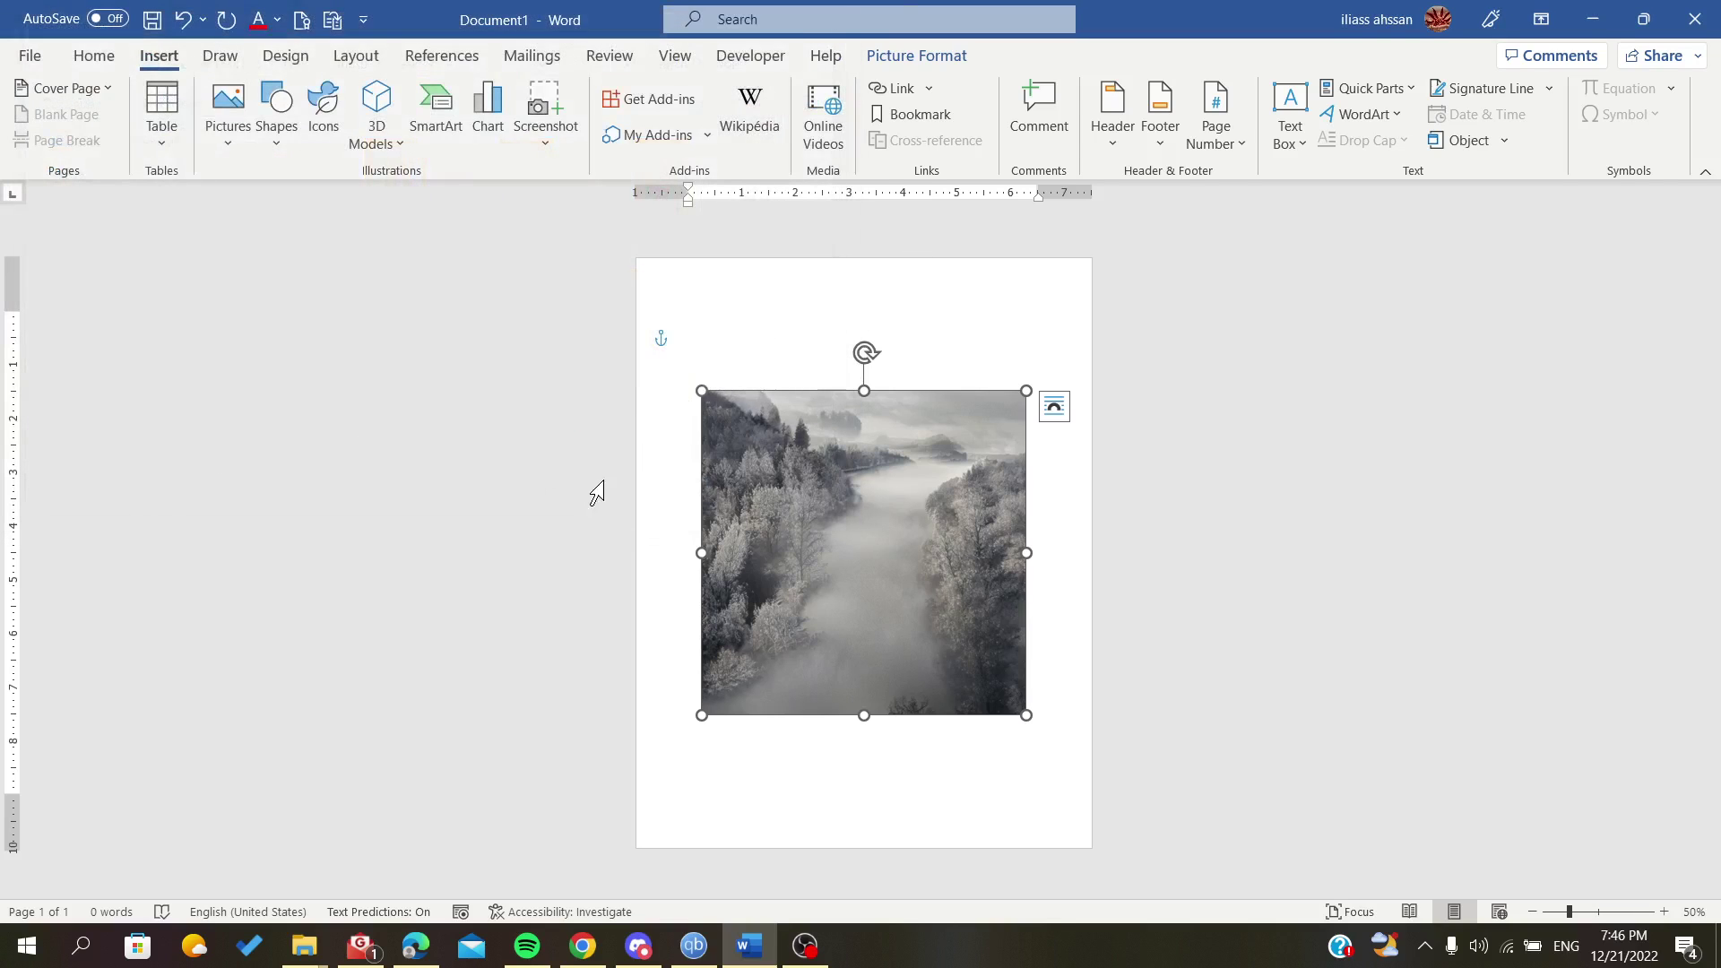
click(1154, 492)
click(809, 491)
- Try the Soft Edge Rectangle picture style on the forest photo, undo it, and reopen the styles gallery
click(868, 511)
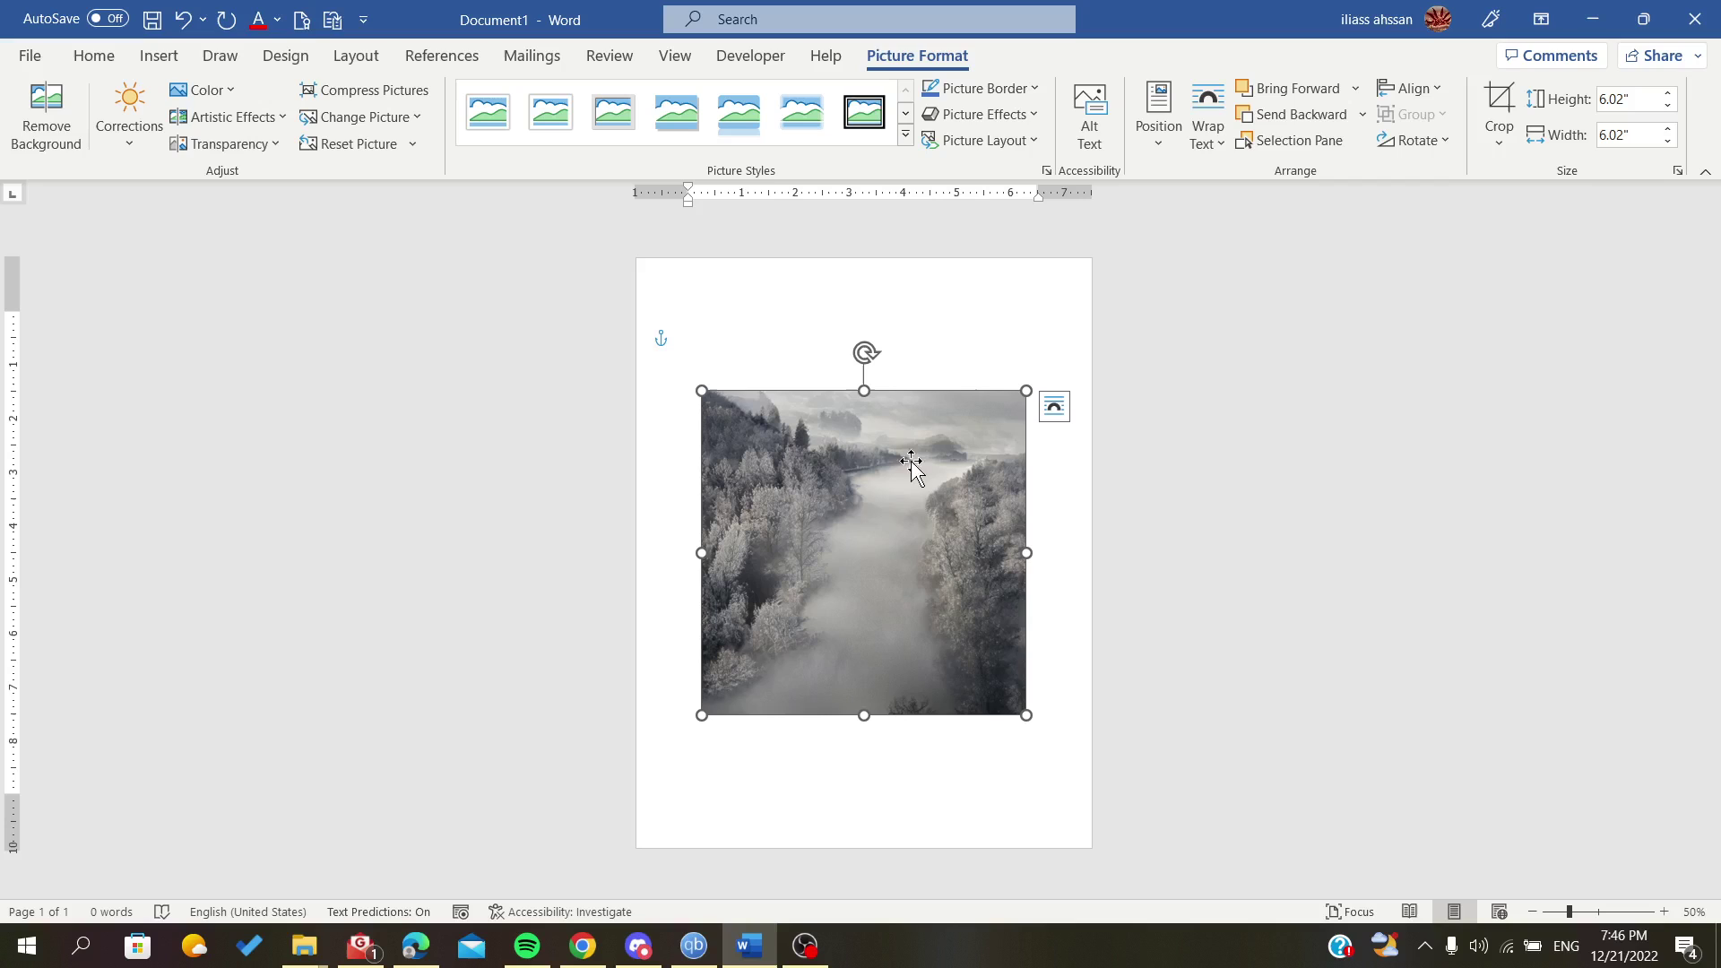
click(907, 131)
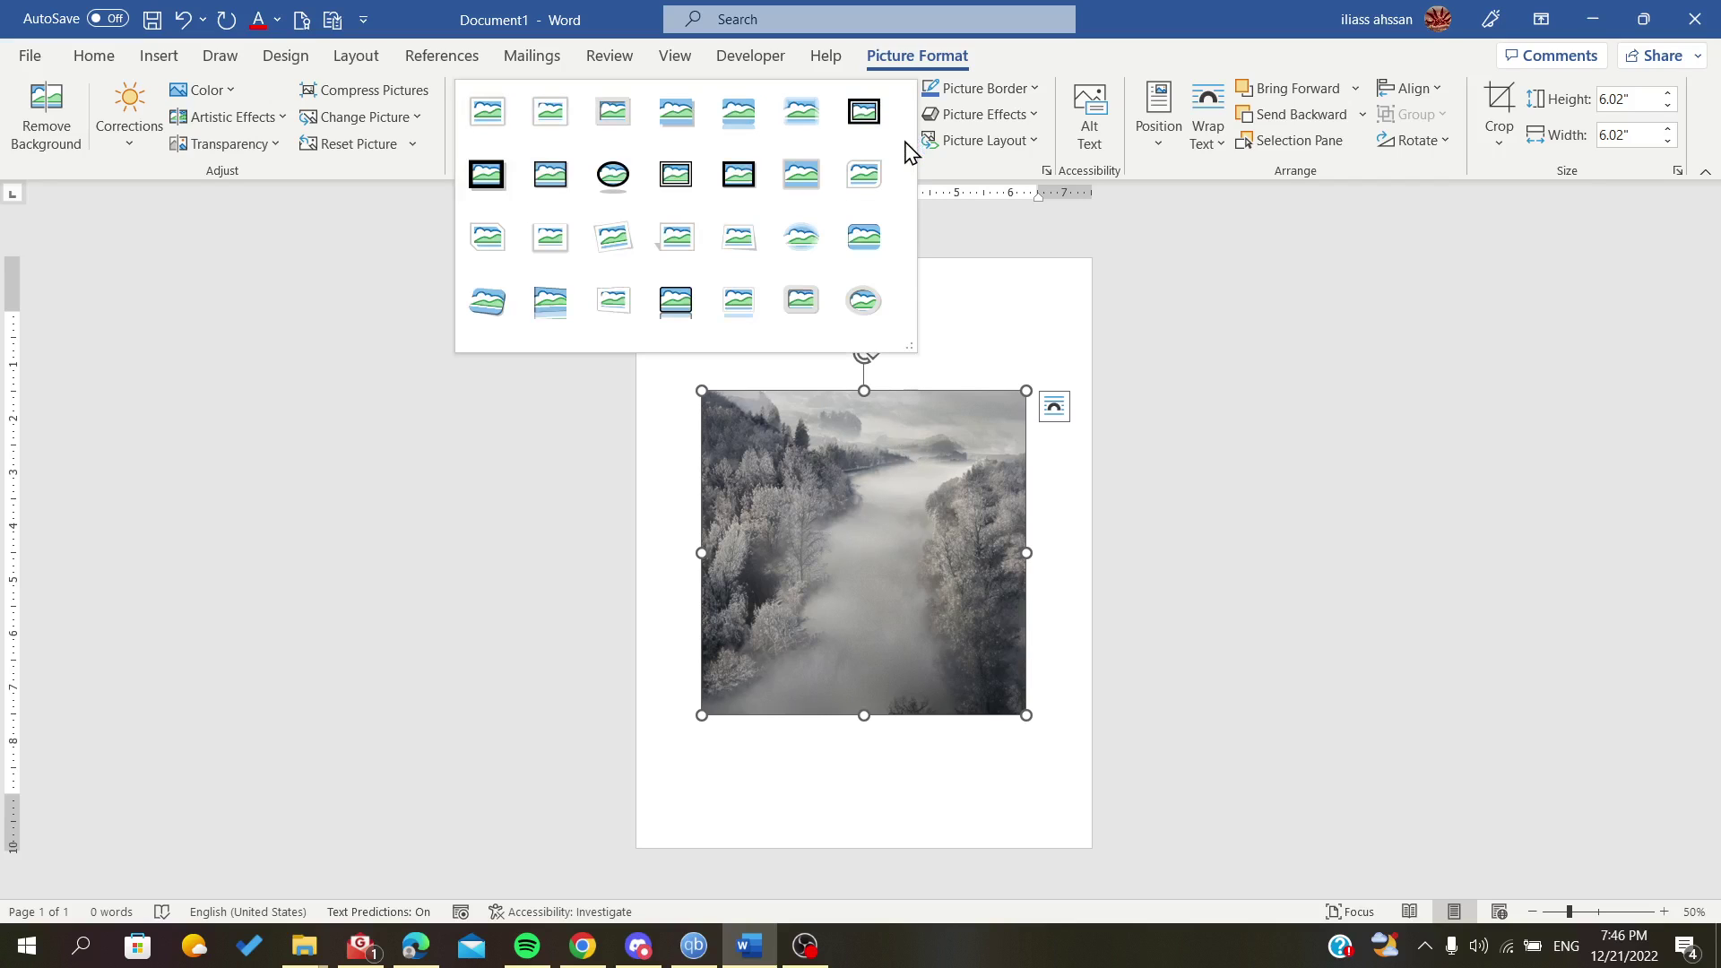
click(803, 139)
click(1212, 636)
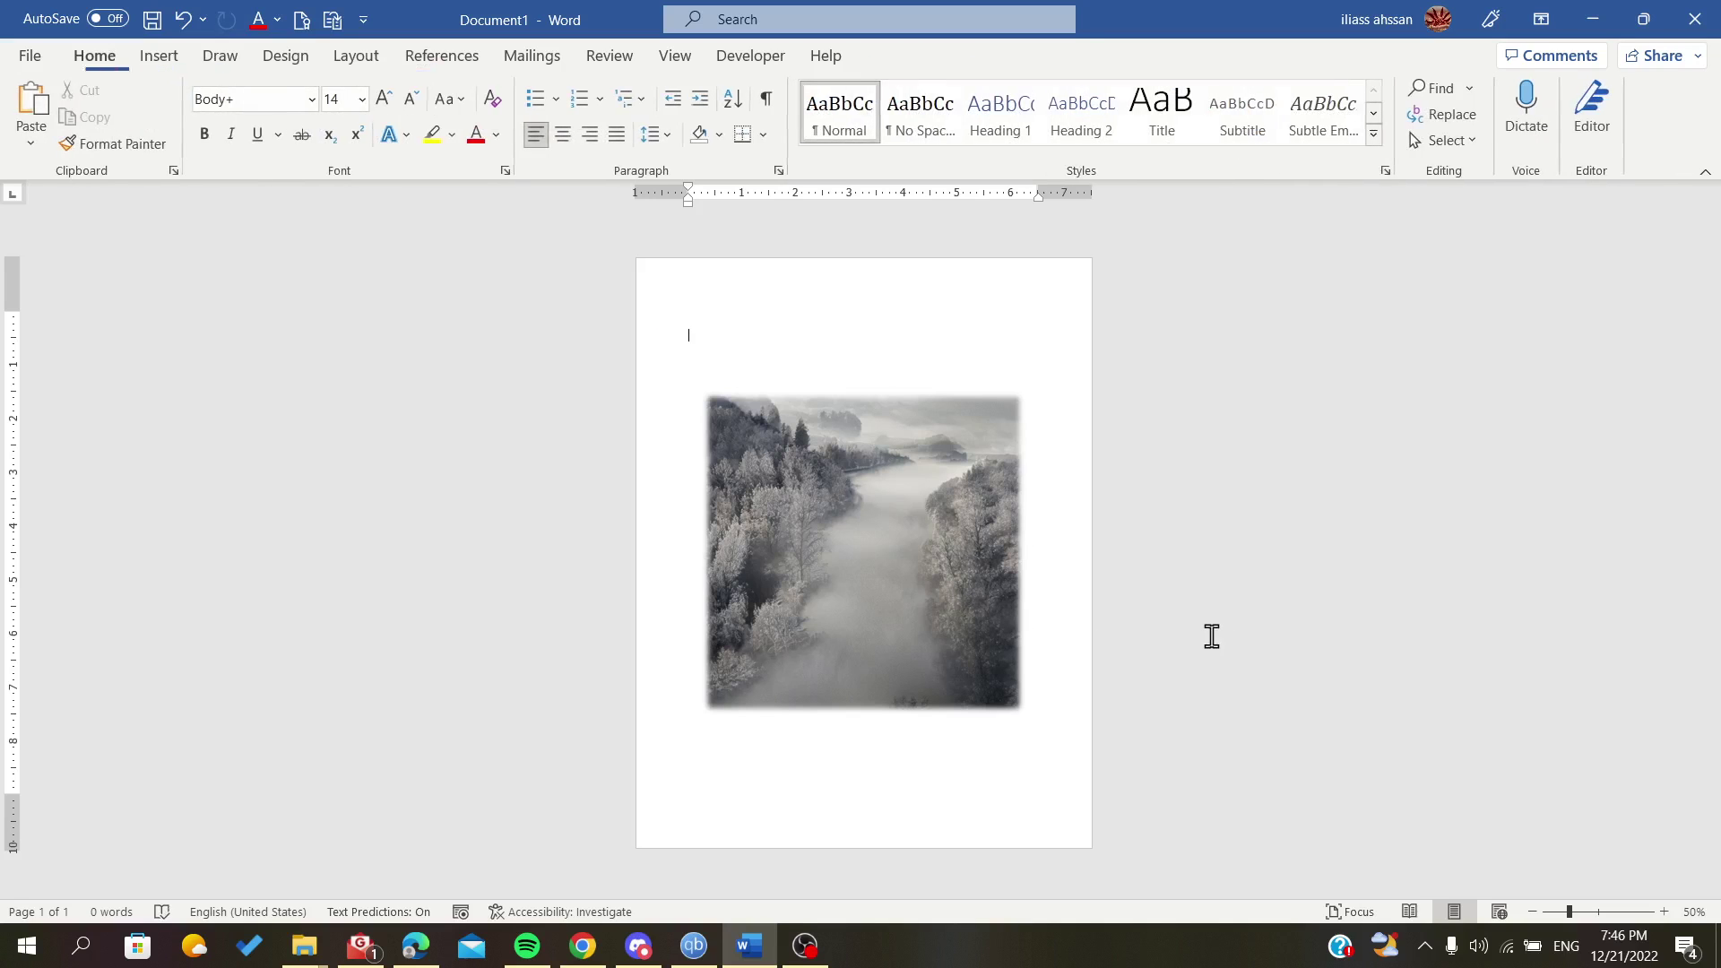
key(ctrl+z)
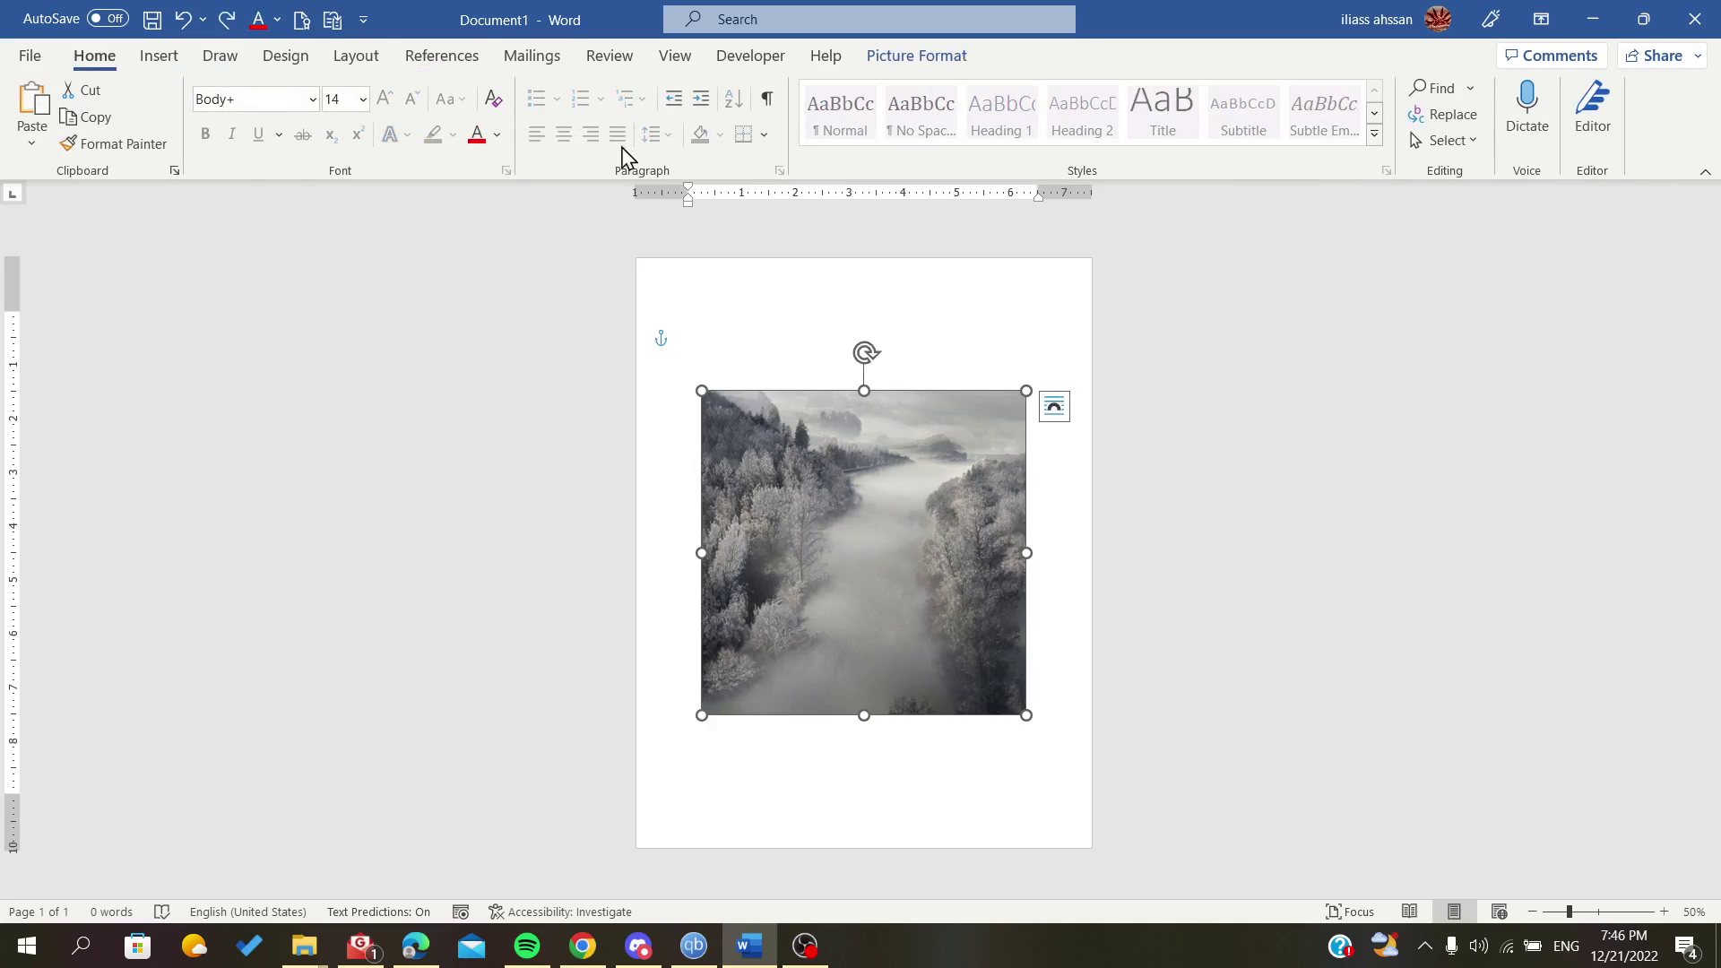
click(820, 494)
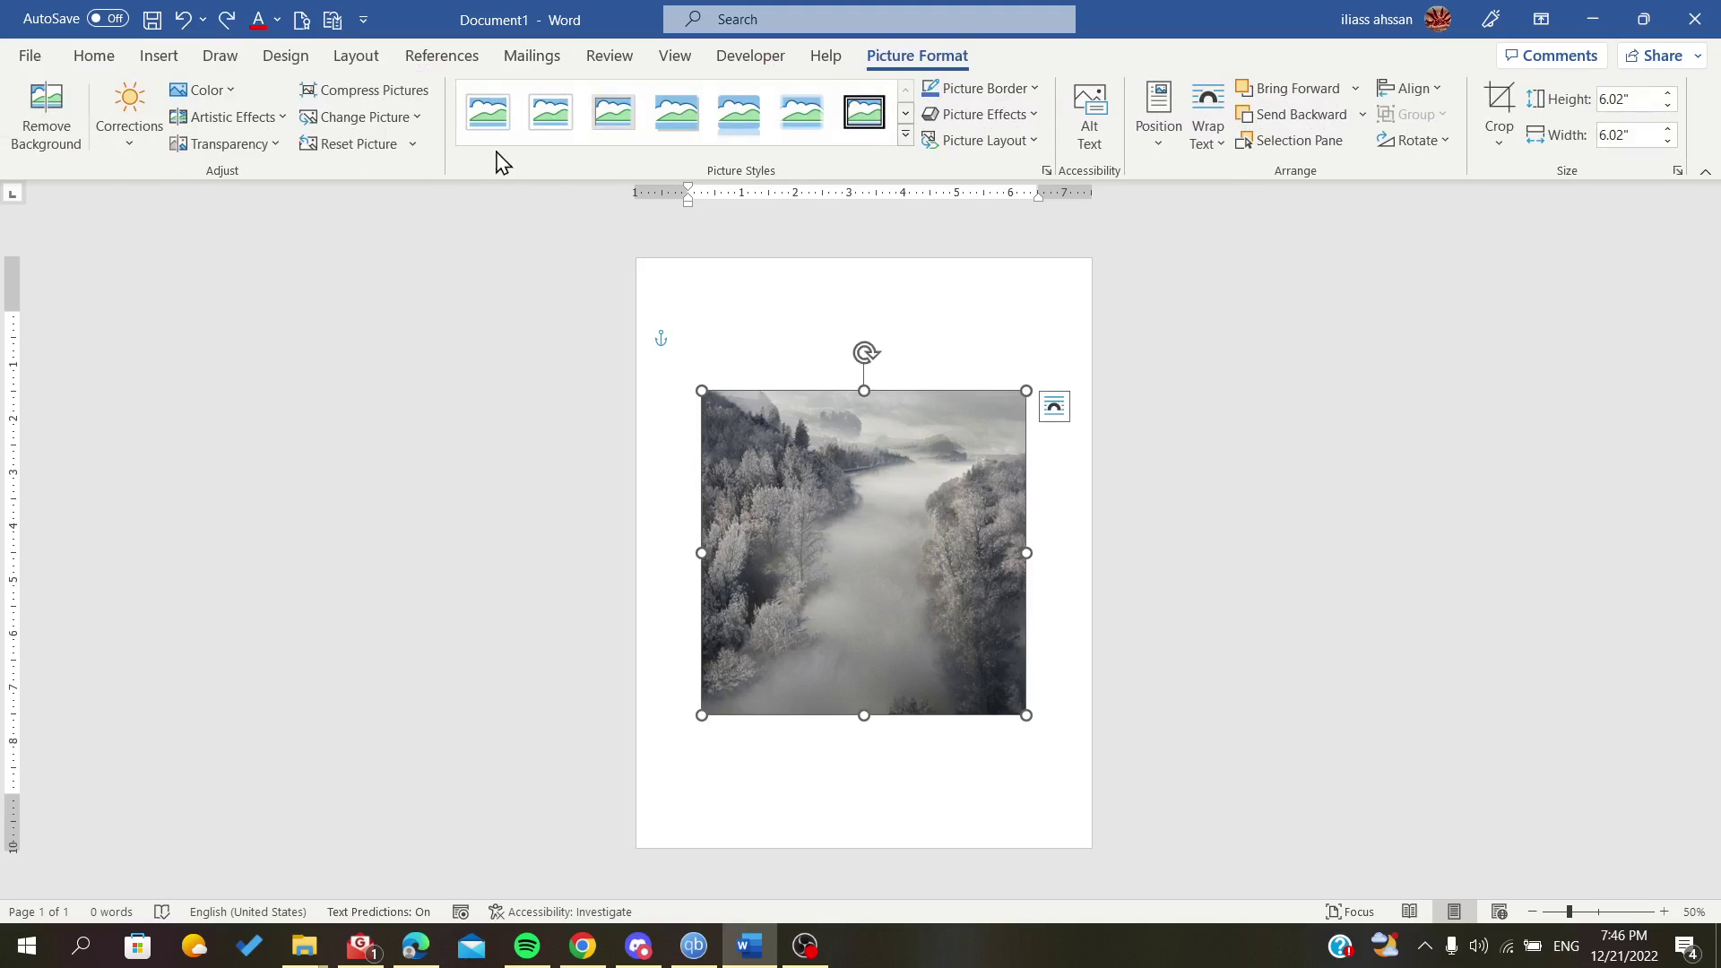
click(905, 134)
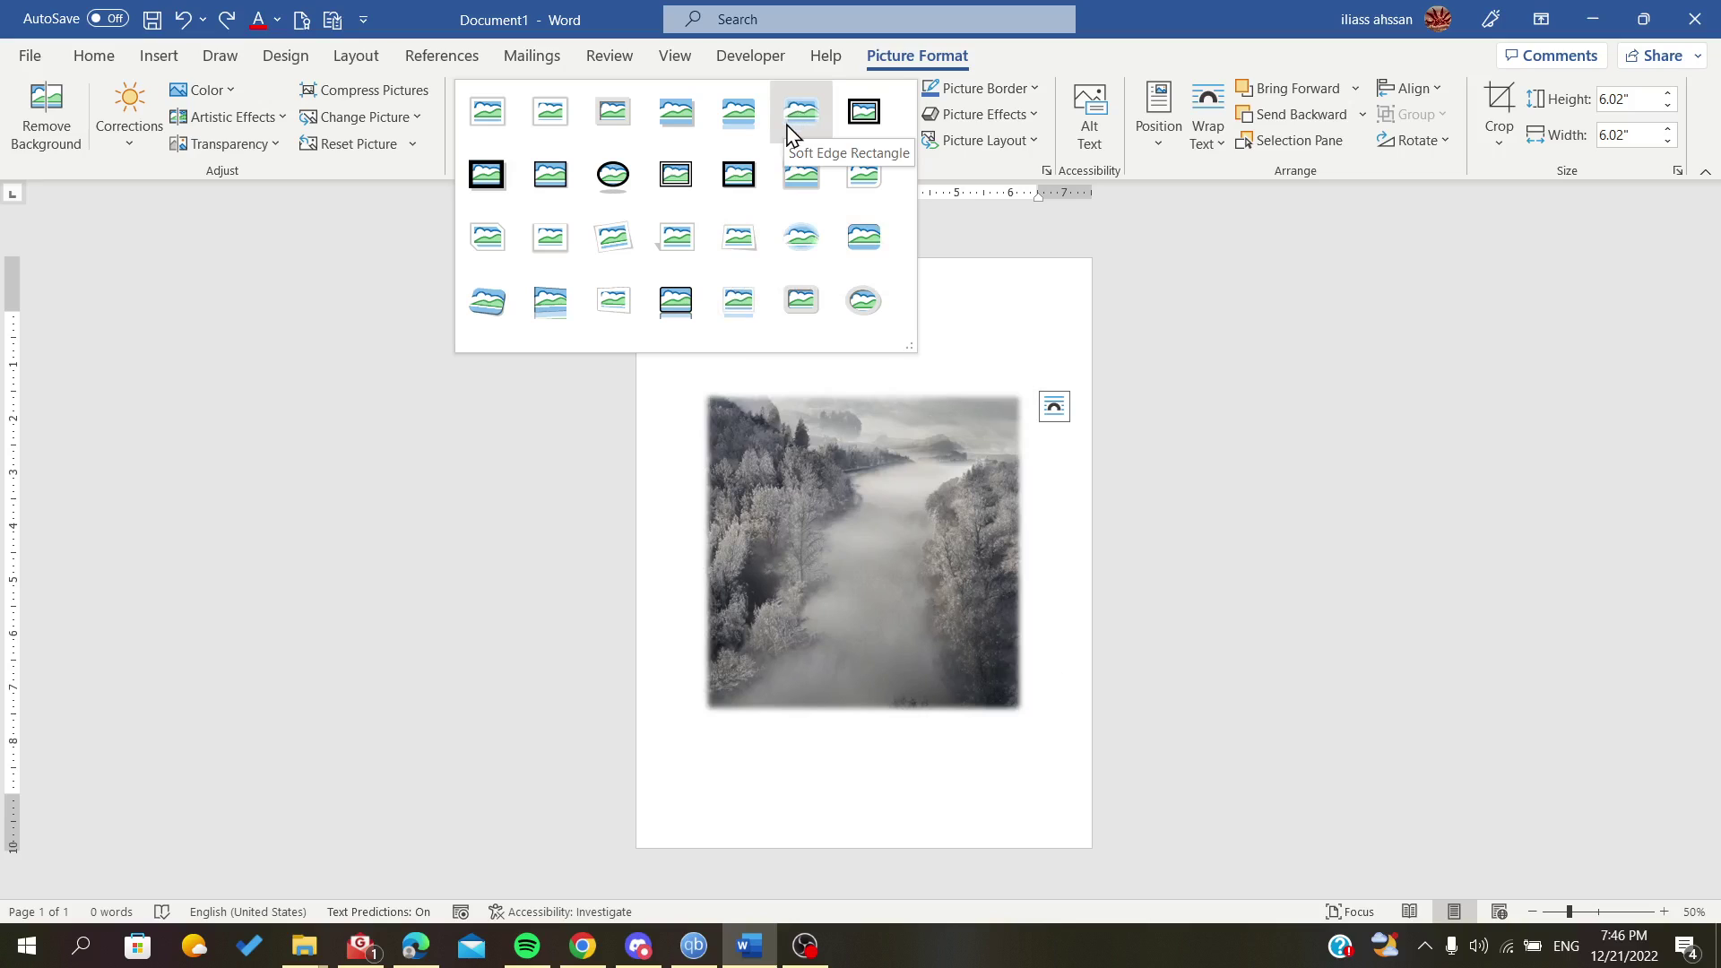
- Close the styles gallery and give the forest photo 50 Point soft edges
click(1017, 191)
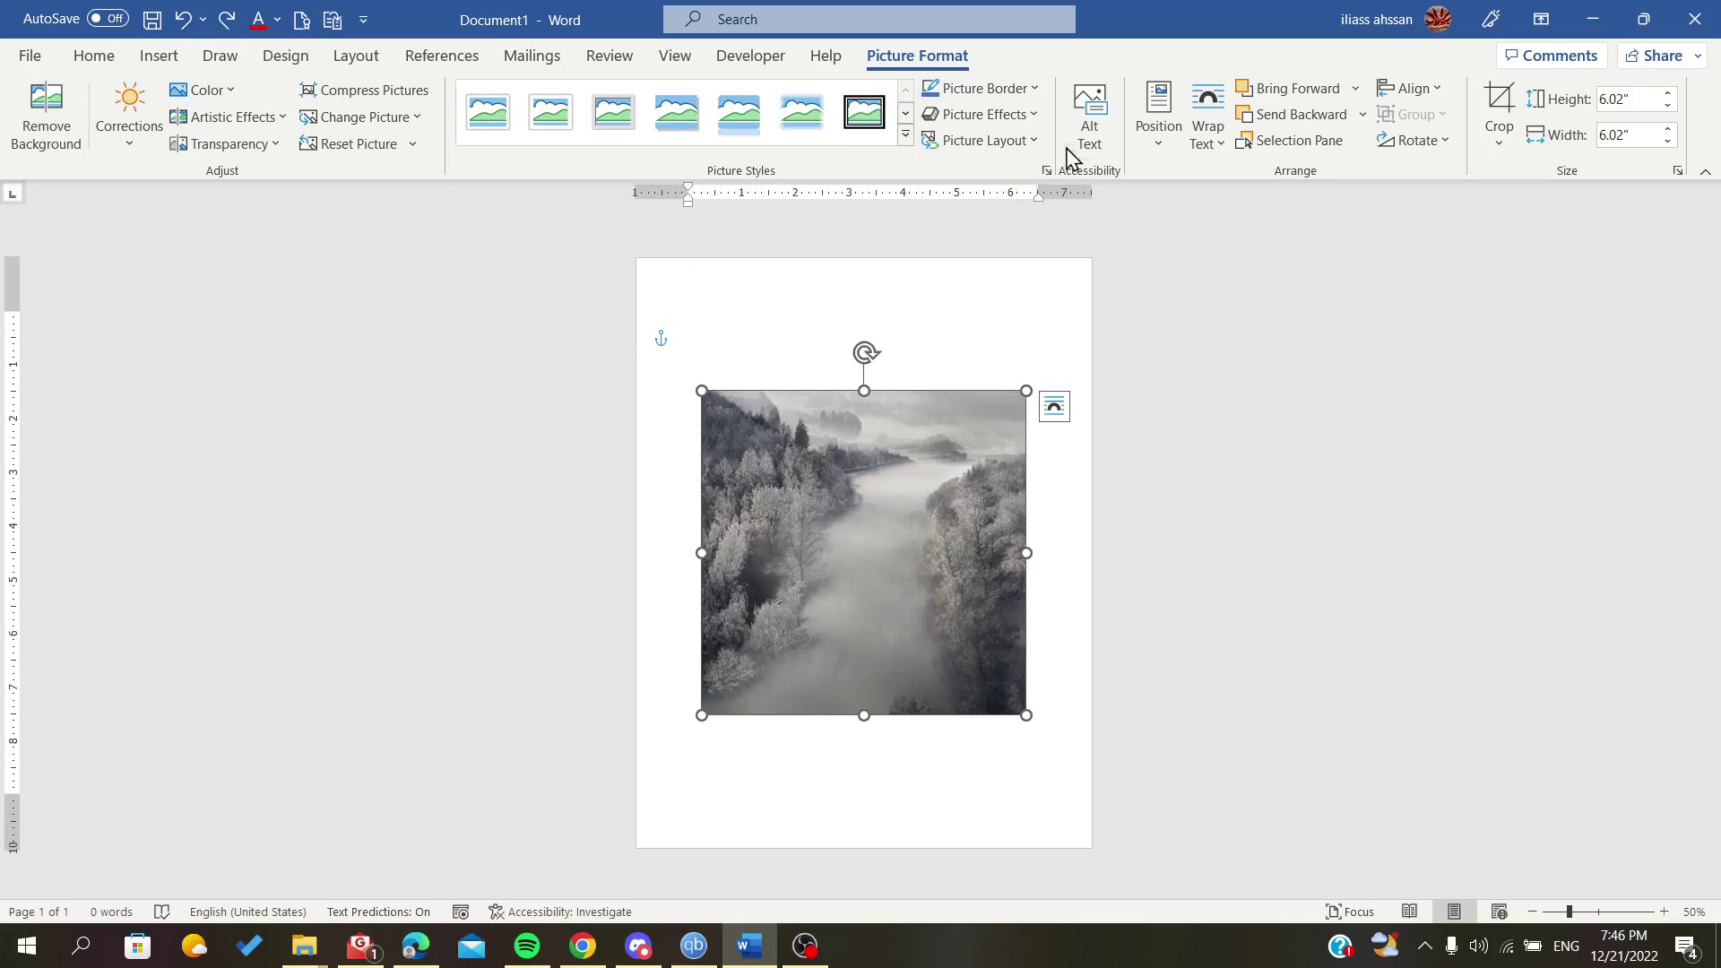
click(1031, 115)
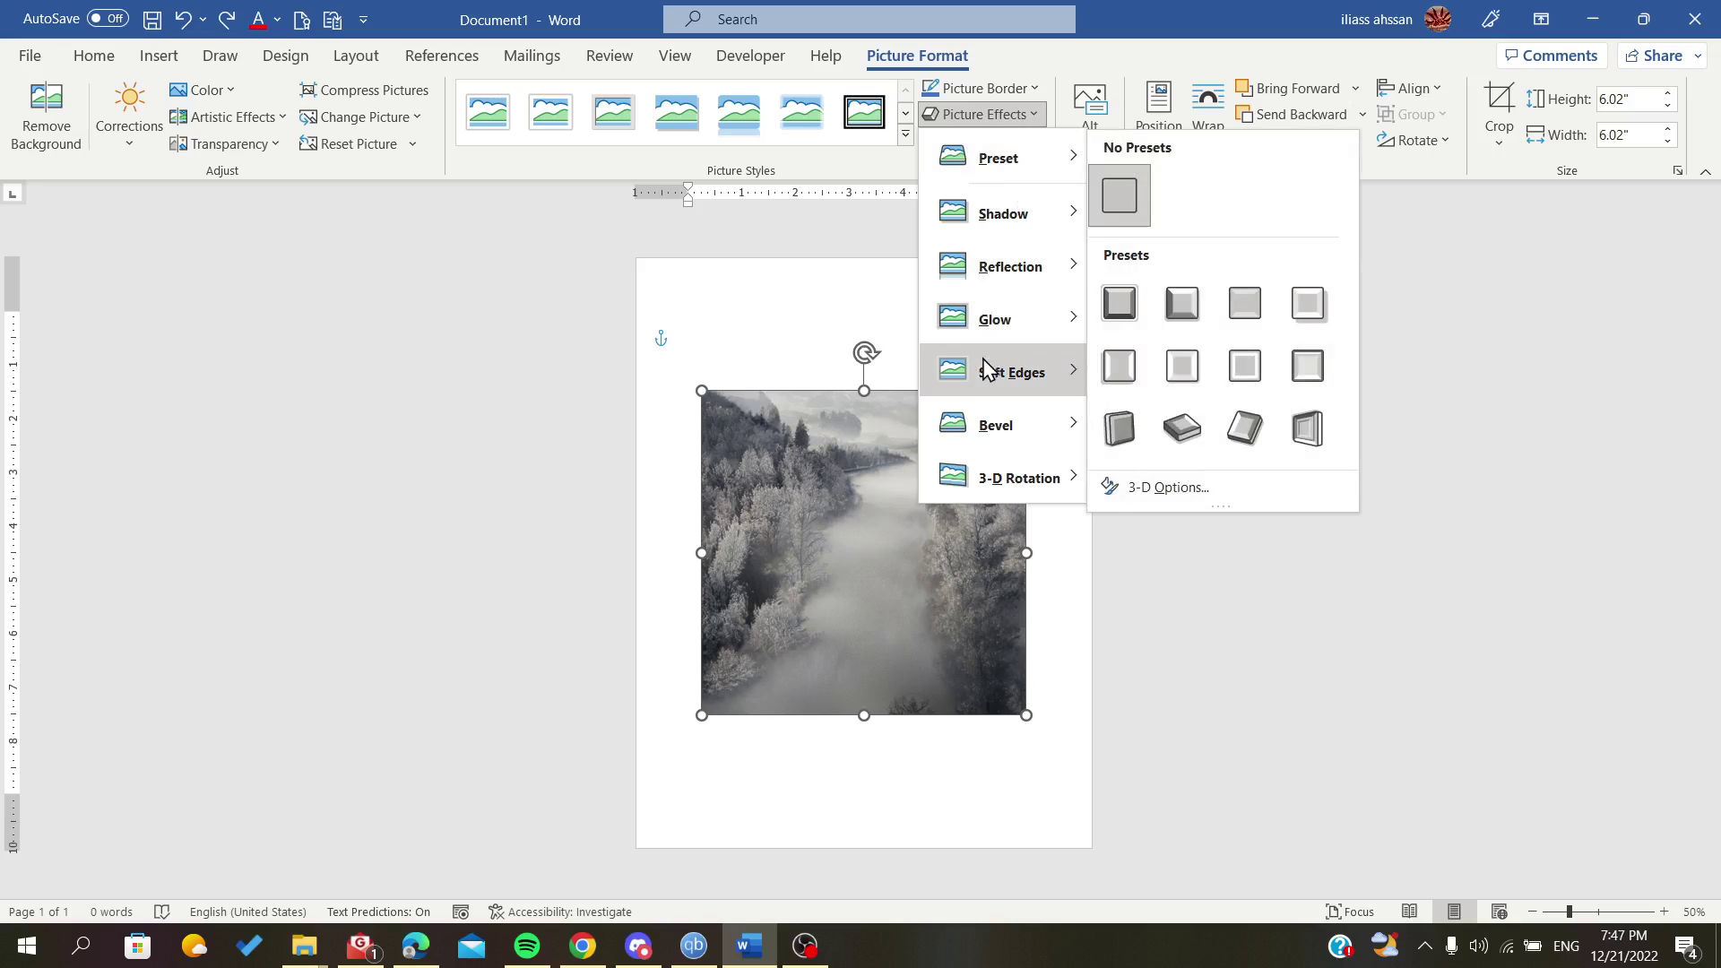
mouse_move(989, 378)
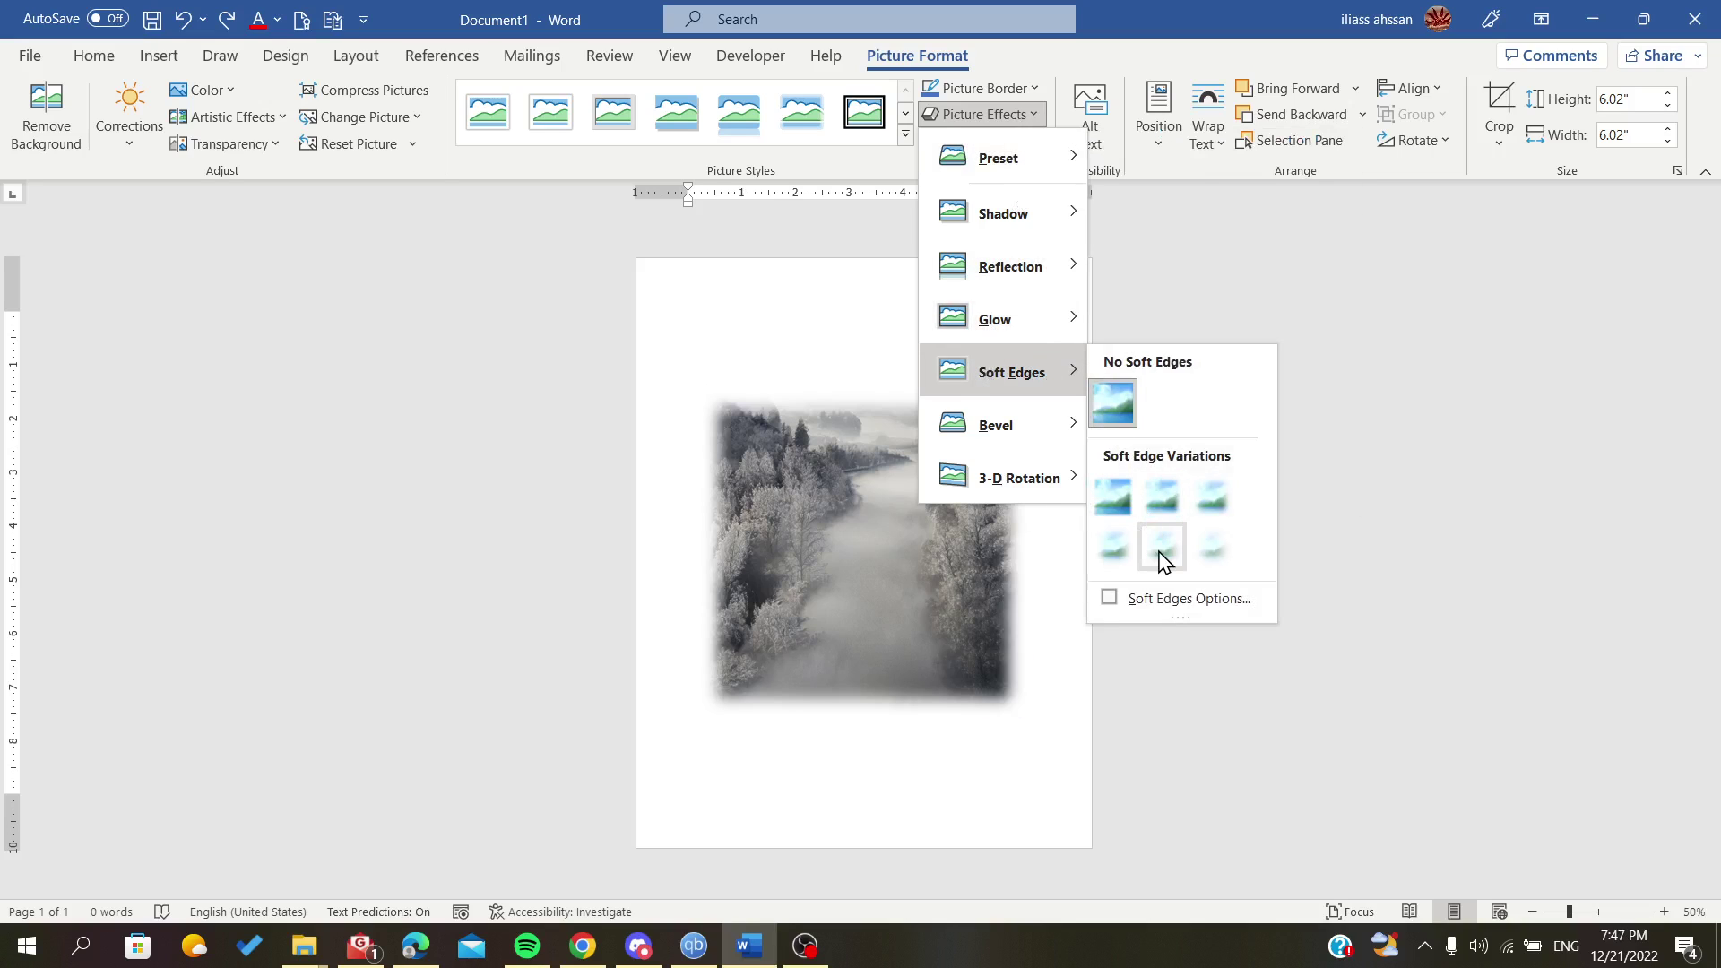
click(1215, 560)
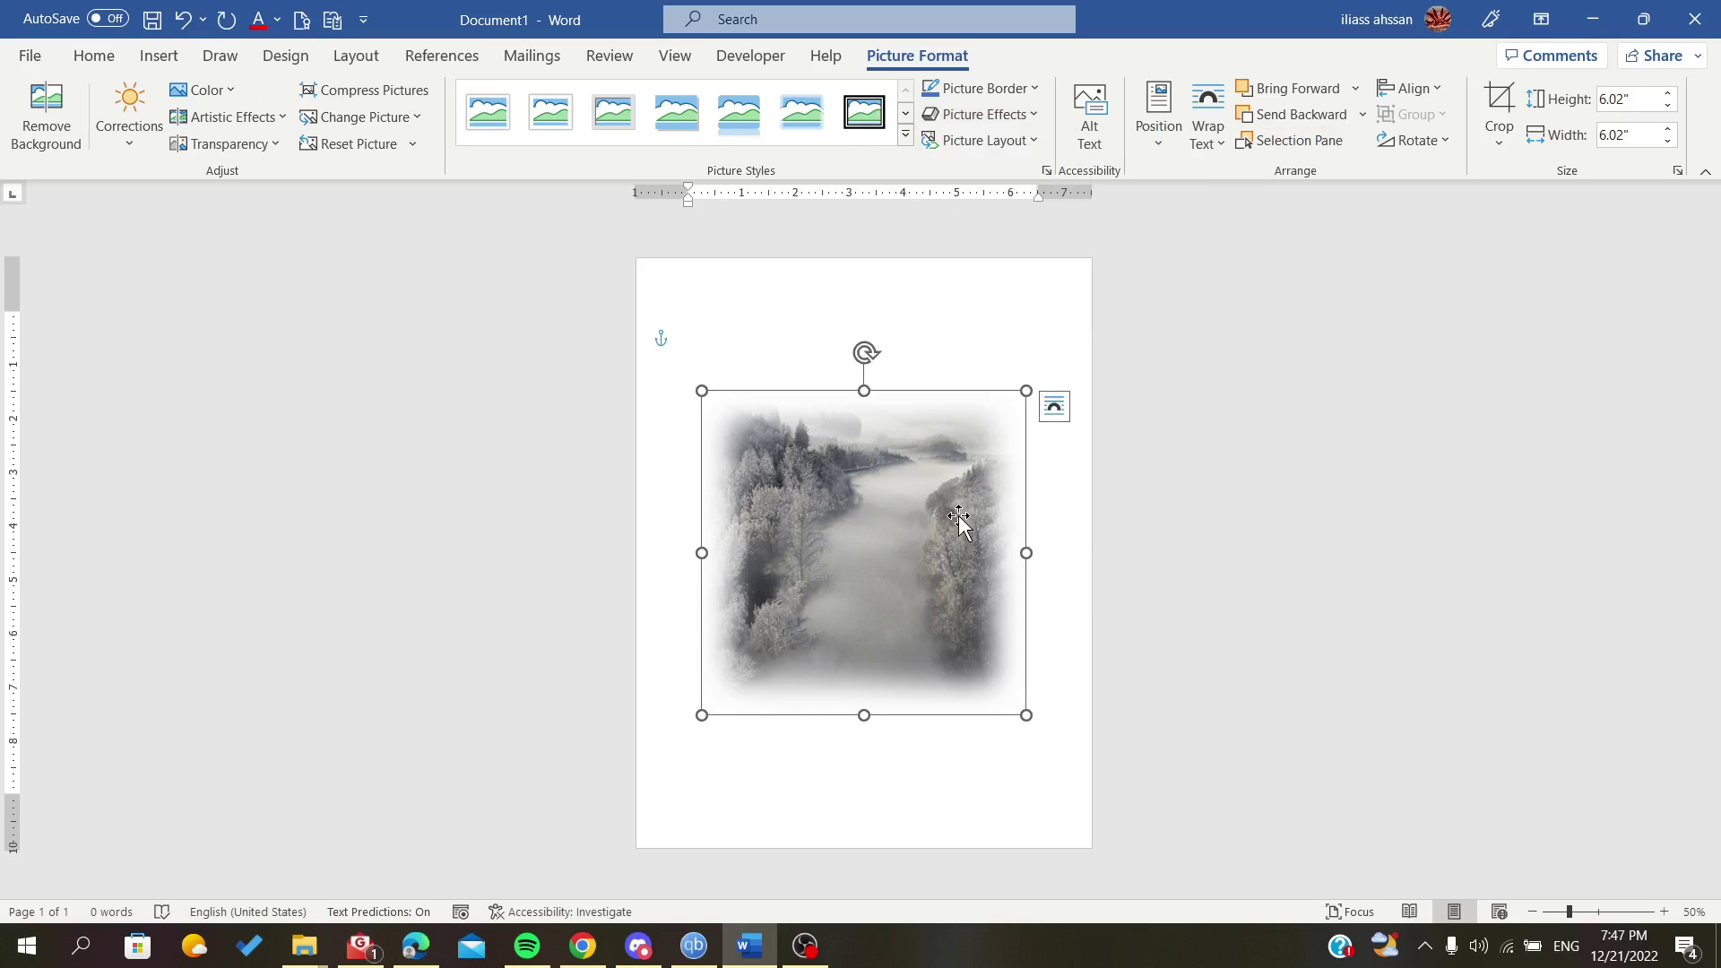
- Open the Soft Edges Options settings for the photo
click(1033, 143)
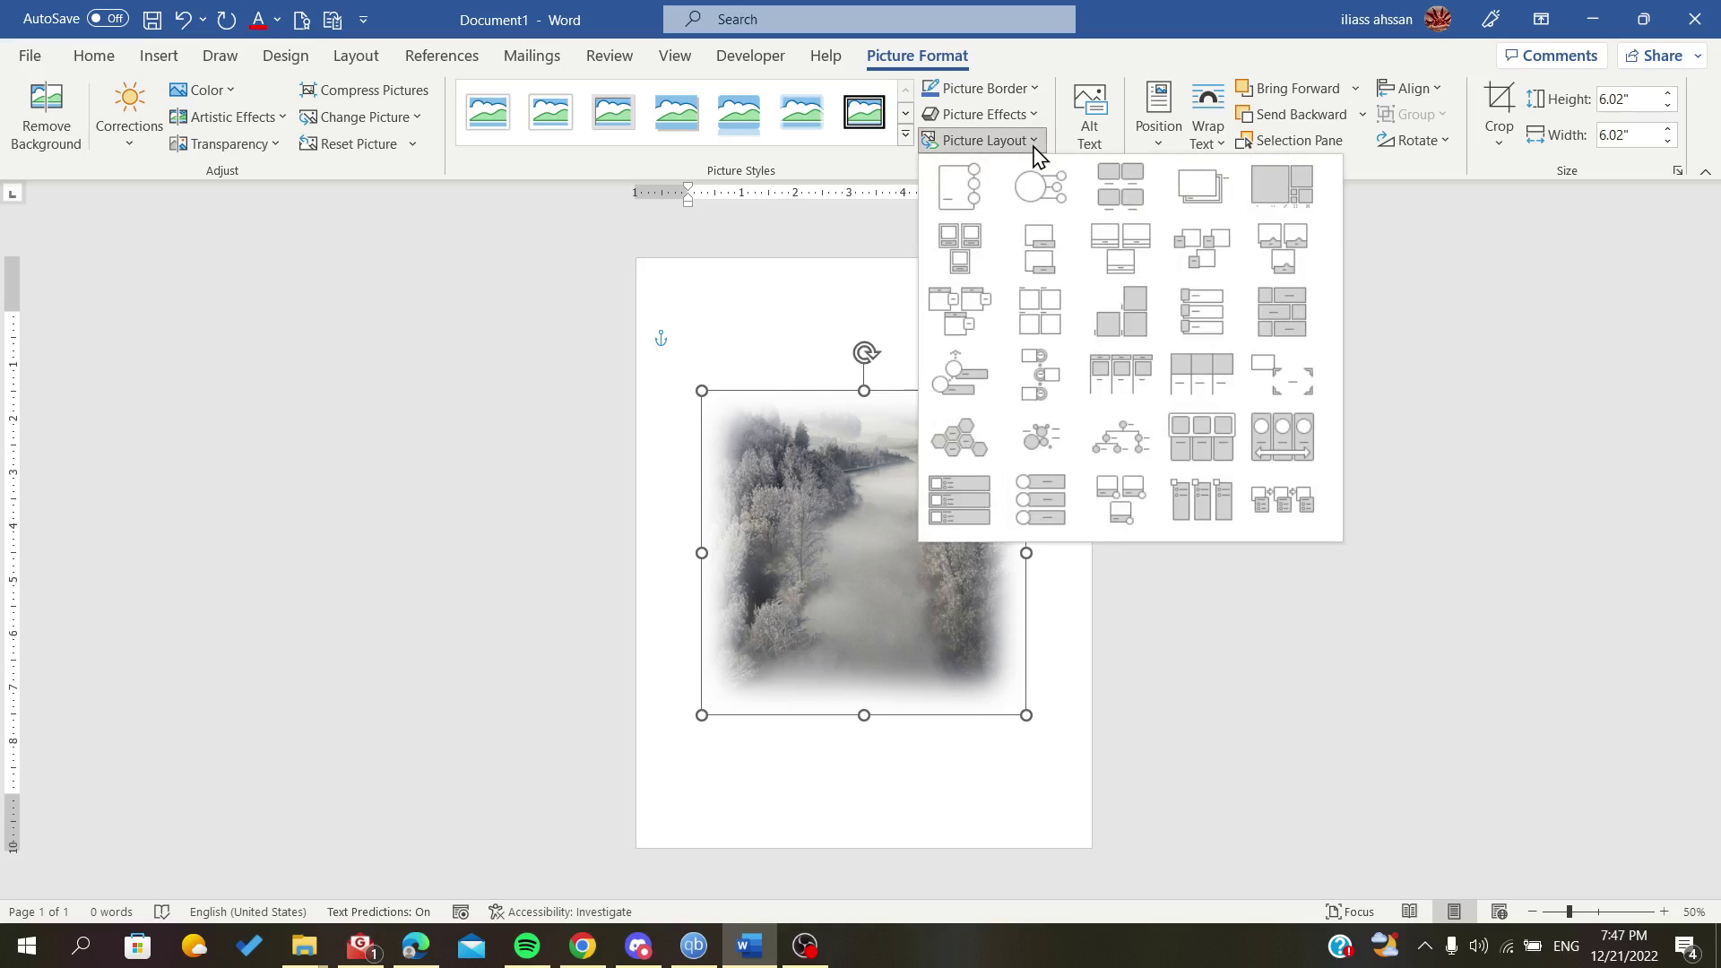
click(1034, 144)
click(1030, 115)
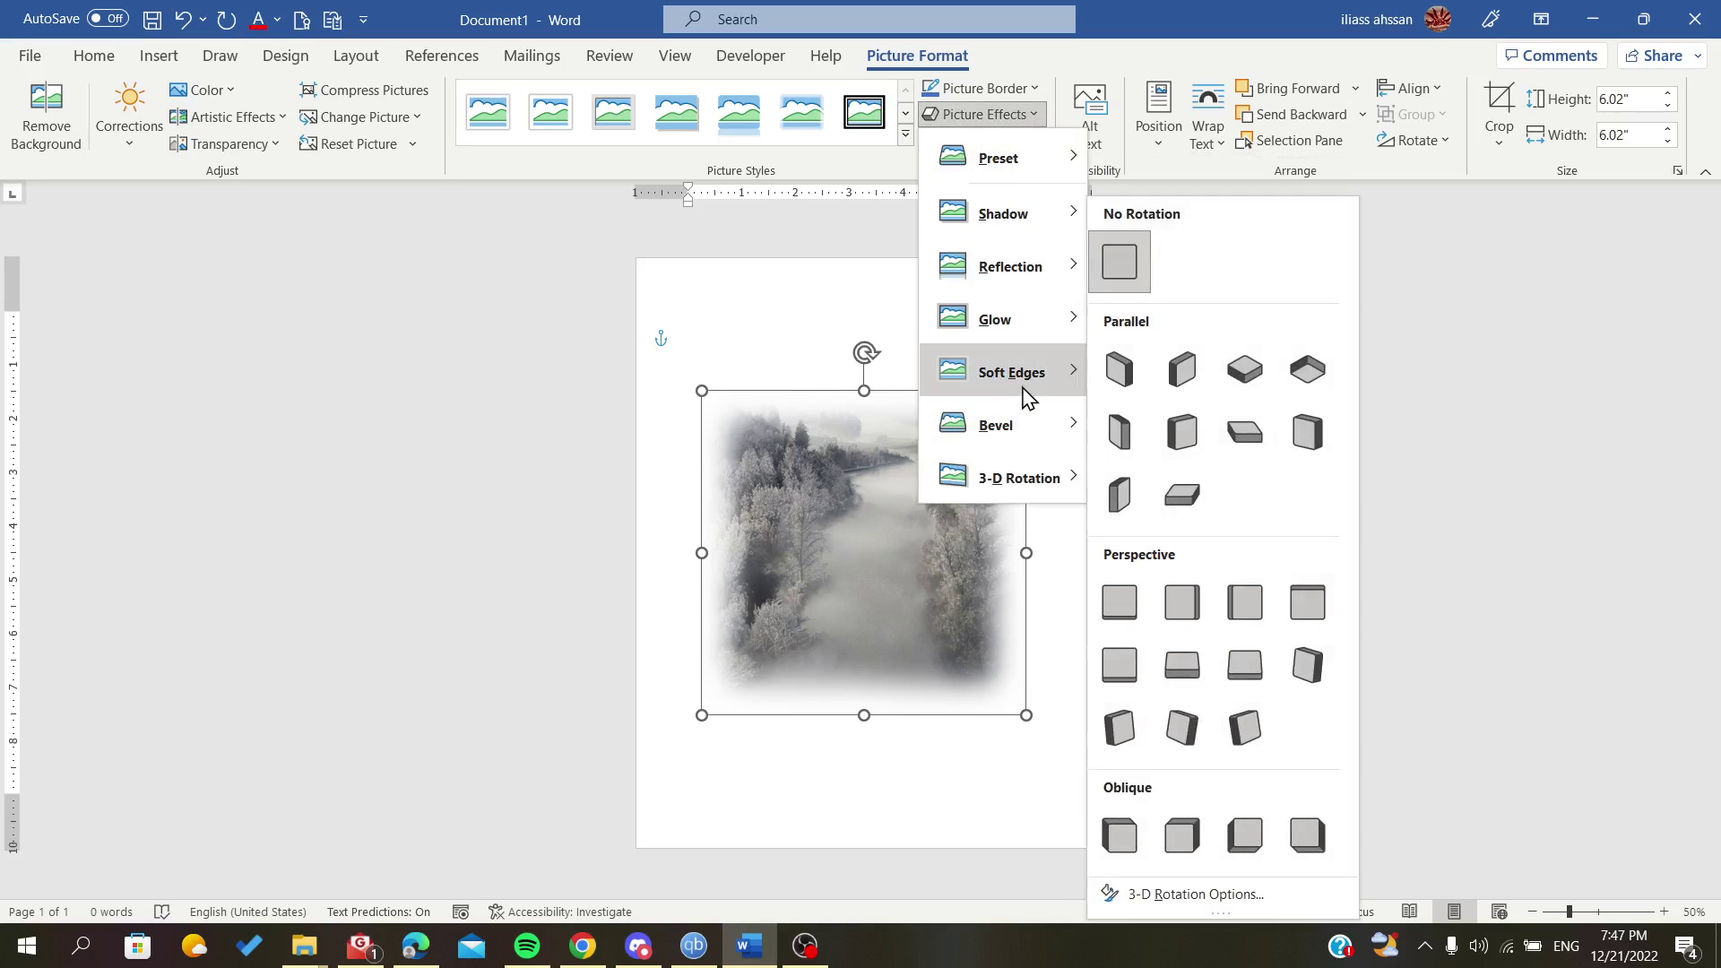
mouse_move(1028, 397)
click(1109, 600)
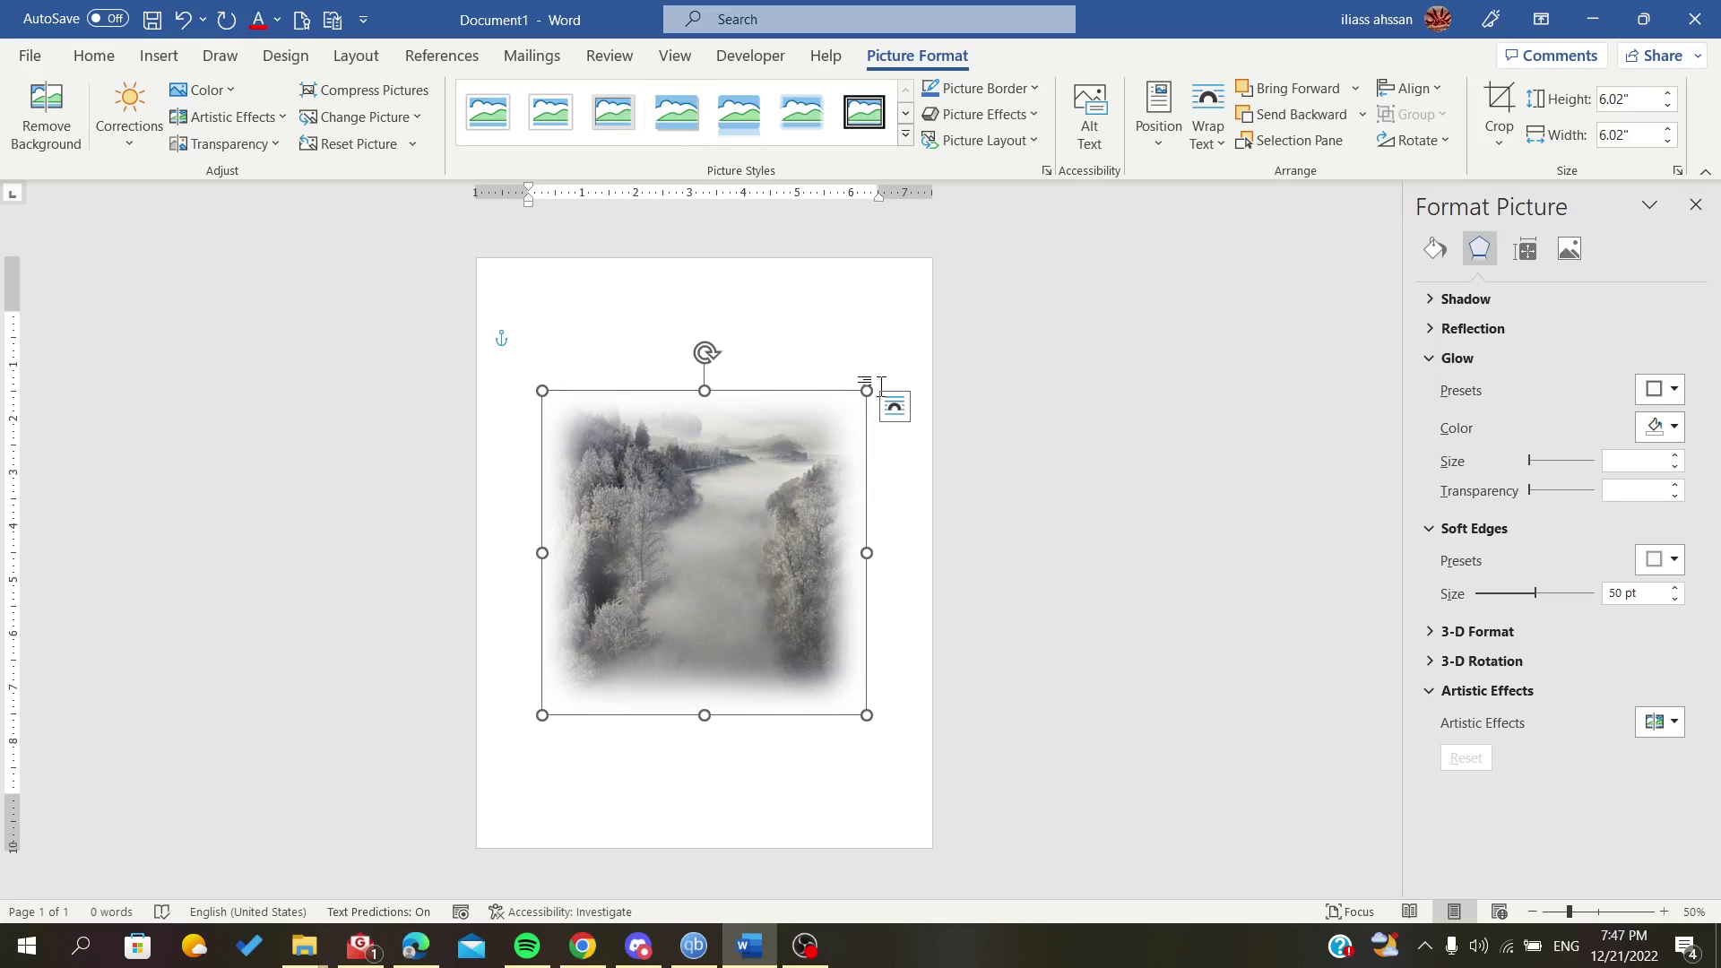
- Open Format Picture from the photo's shortcut menu and adjust the Soft Edges size slider
right_click(794, 493)
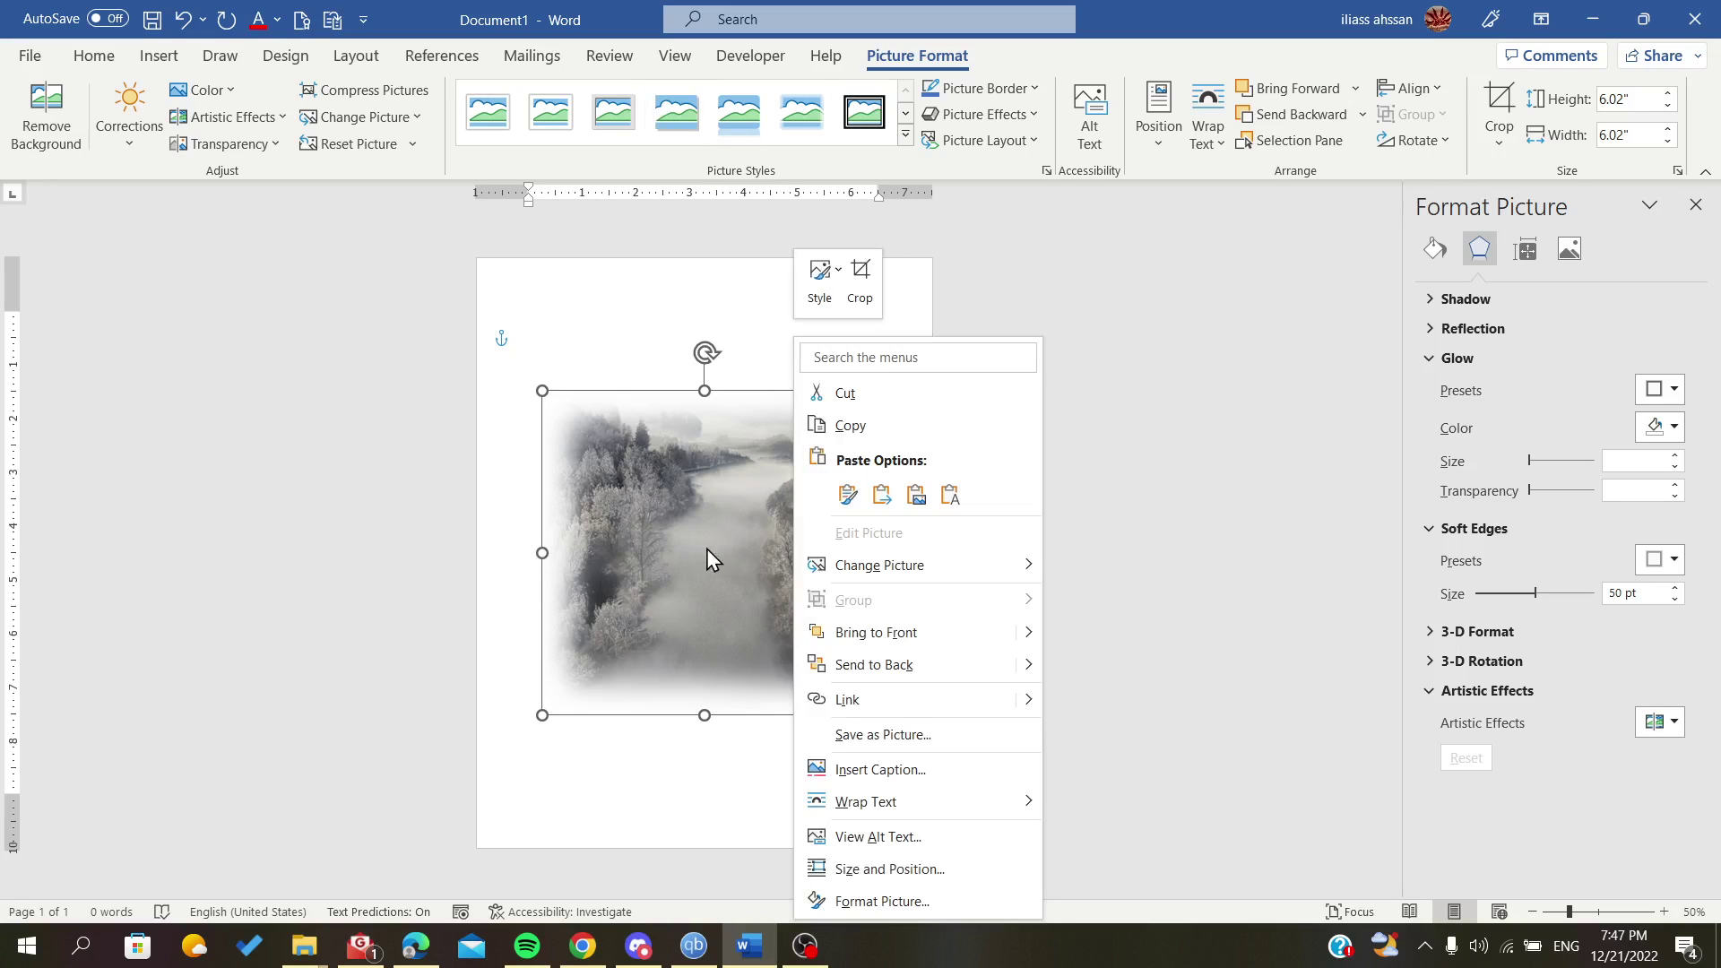
click(874, 900)
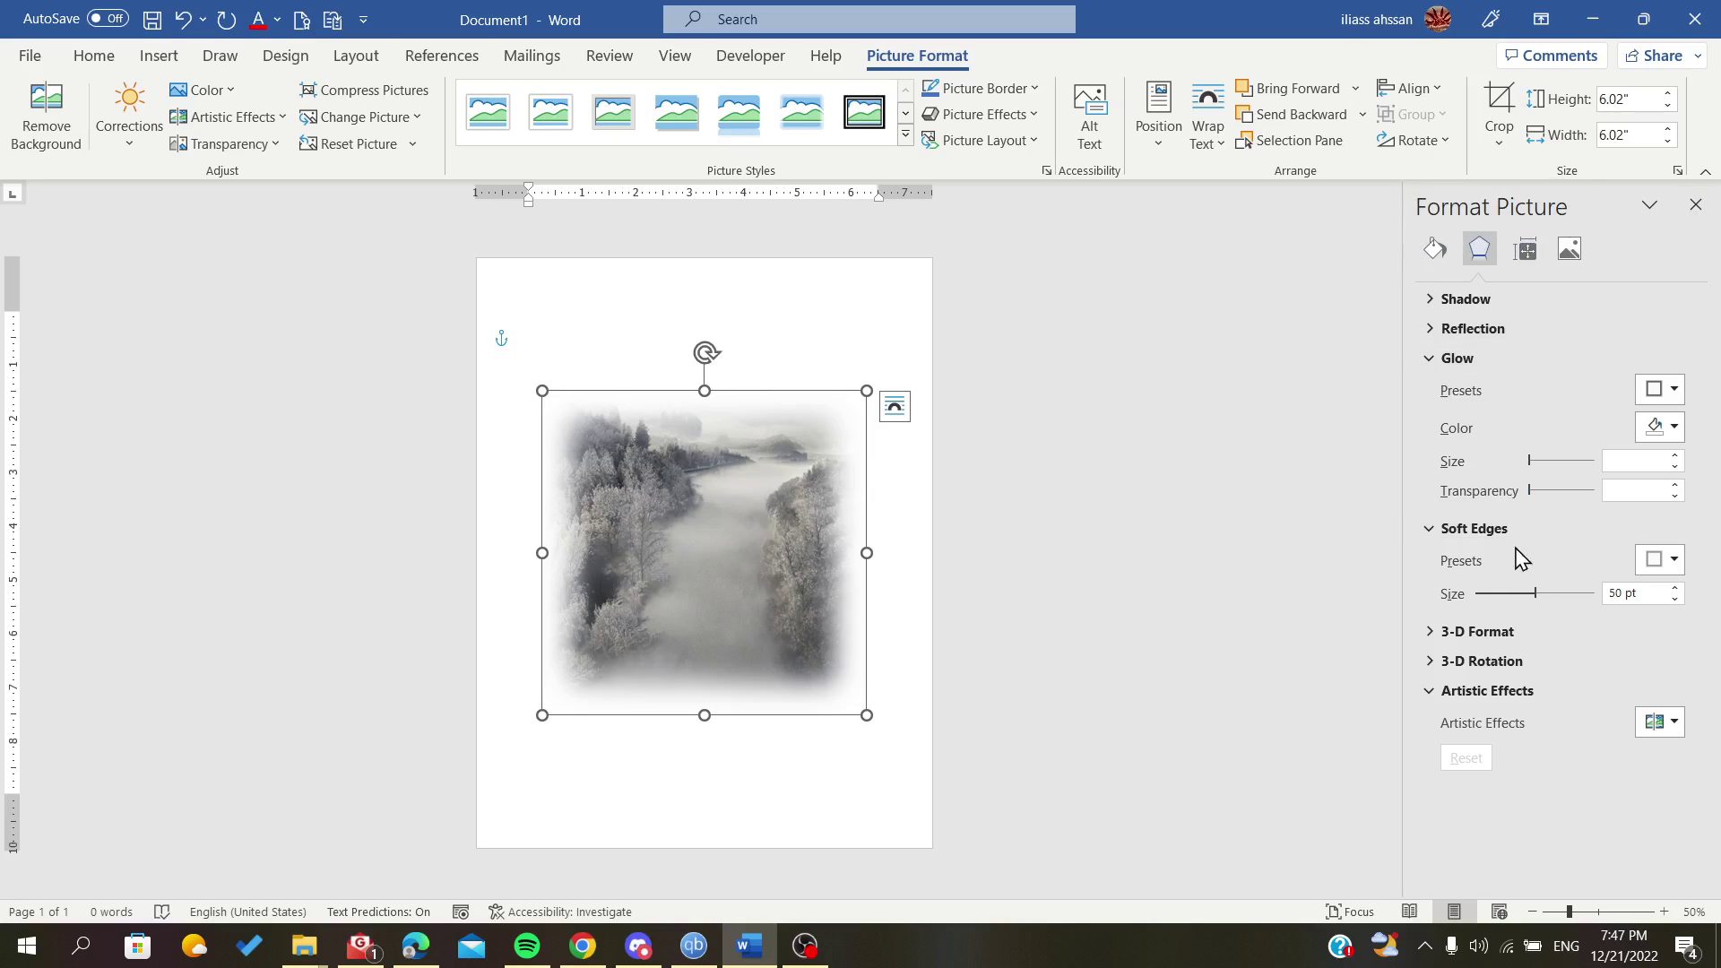
click(1532, 594)
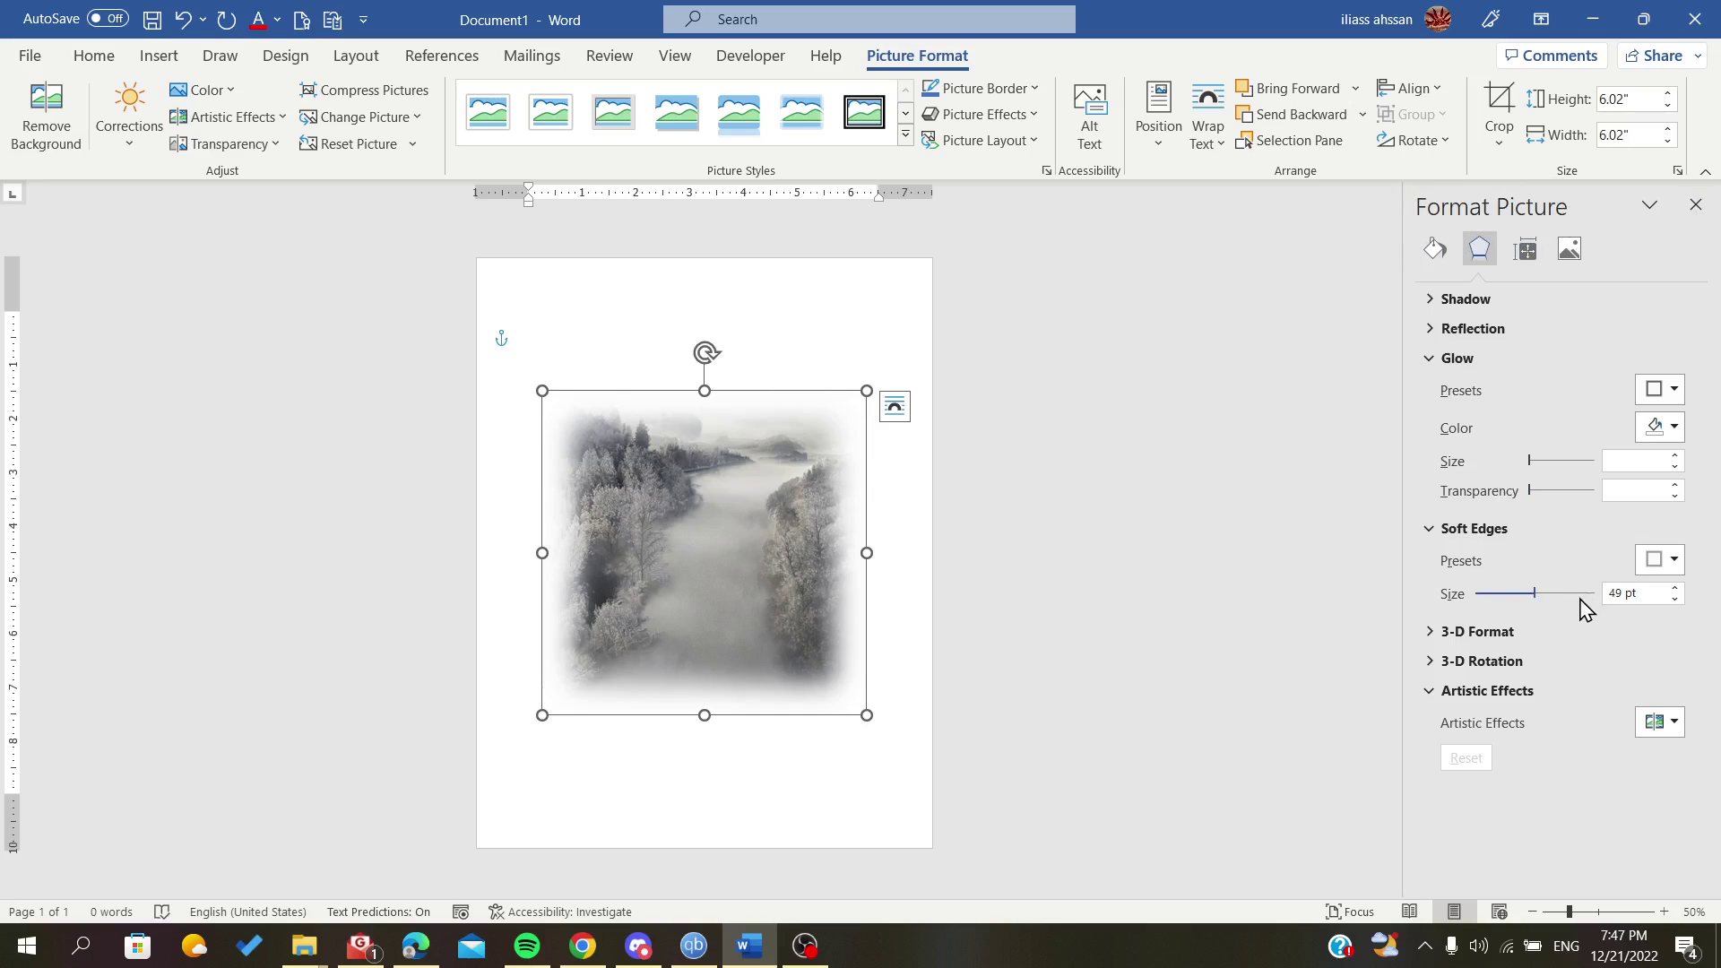
drag(1529, 595, 1494, 600)
click(1566, 595)
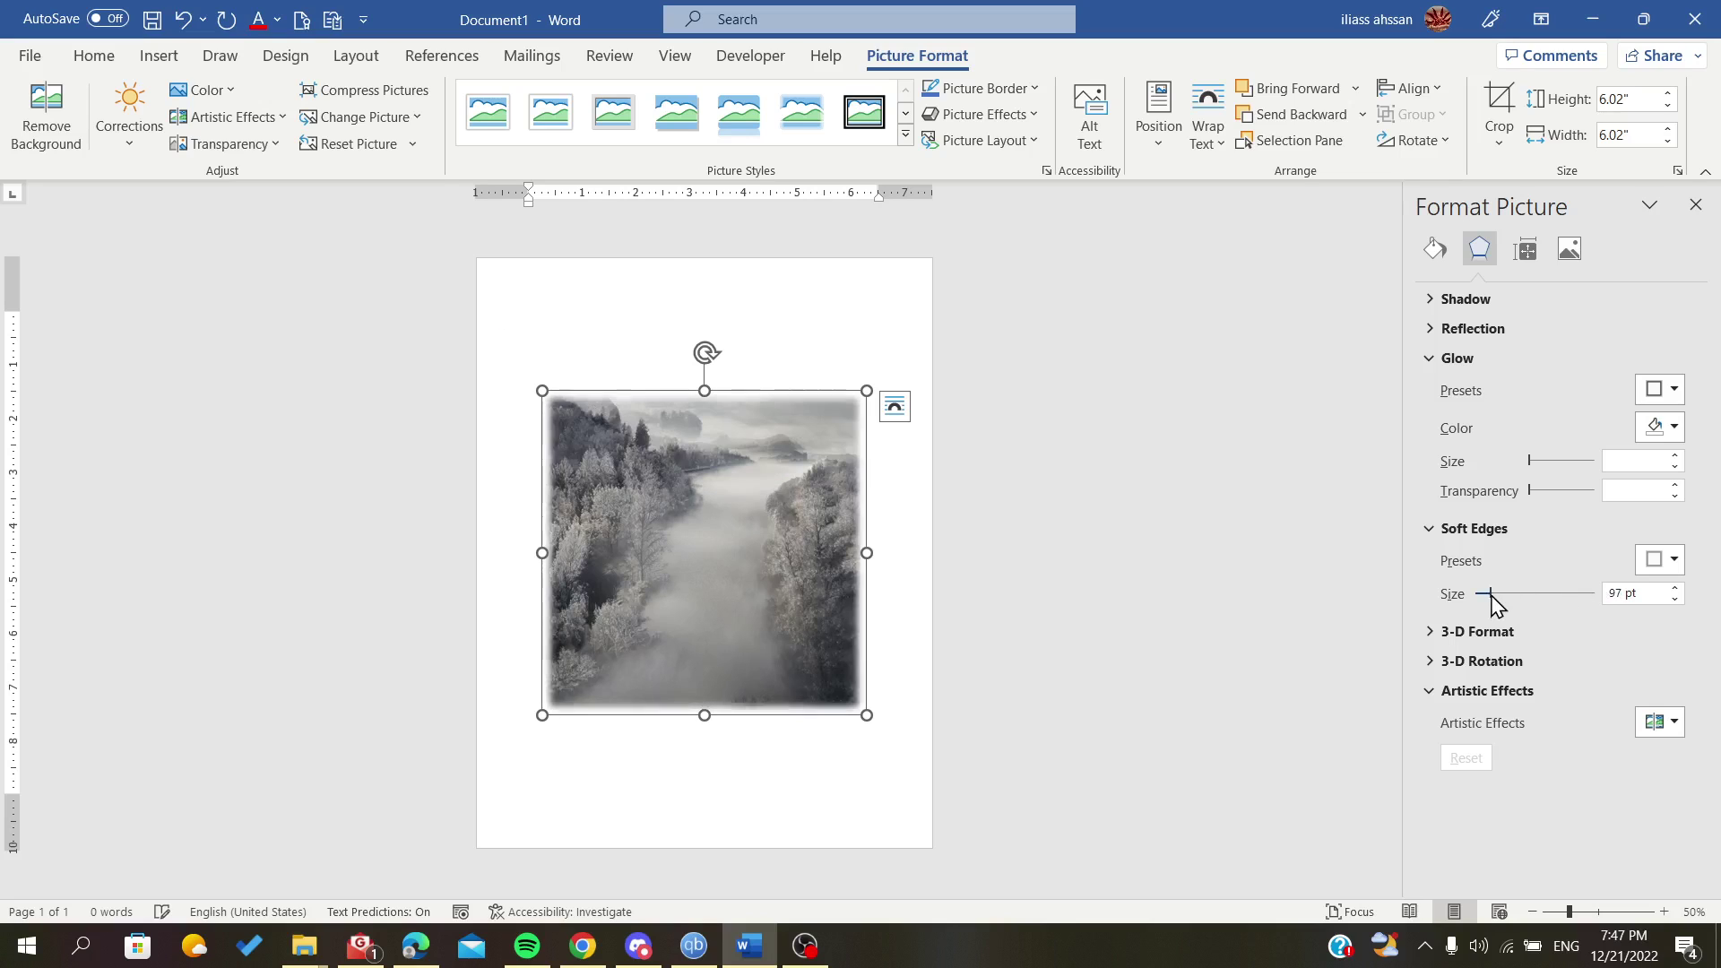
- Try the 1 pt and 2.5 pt soft edge presets, then bring the soft edges down to 0 pt
click(1667, 561)
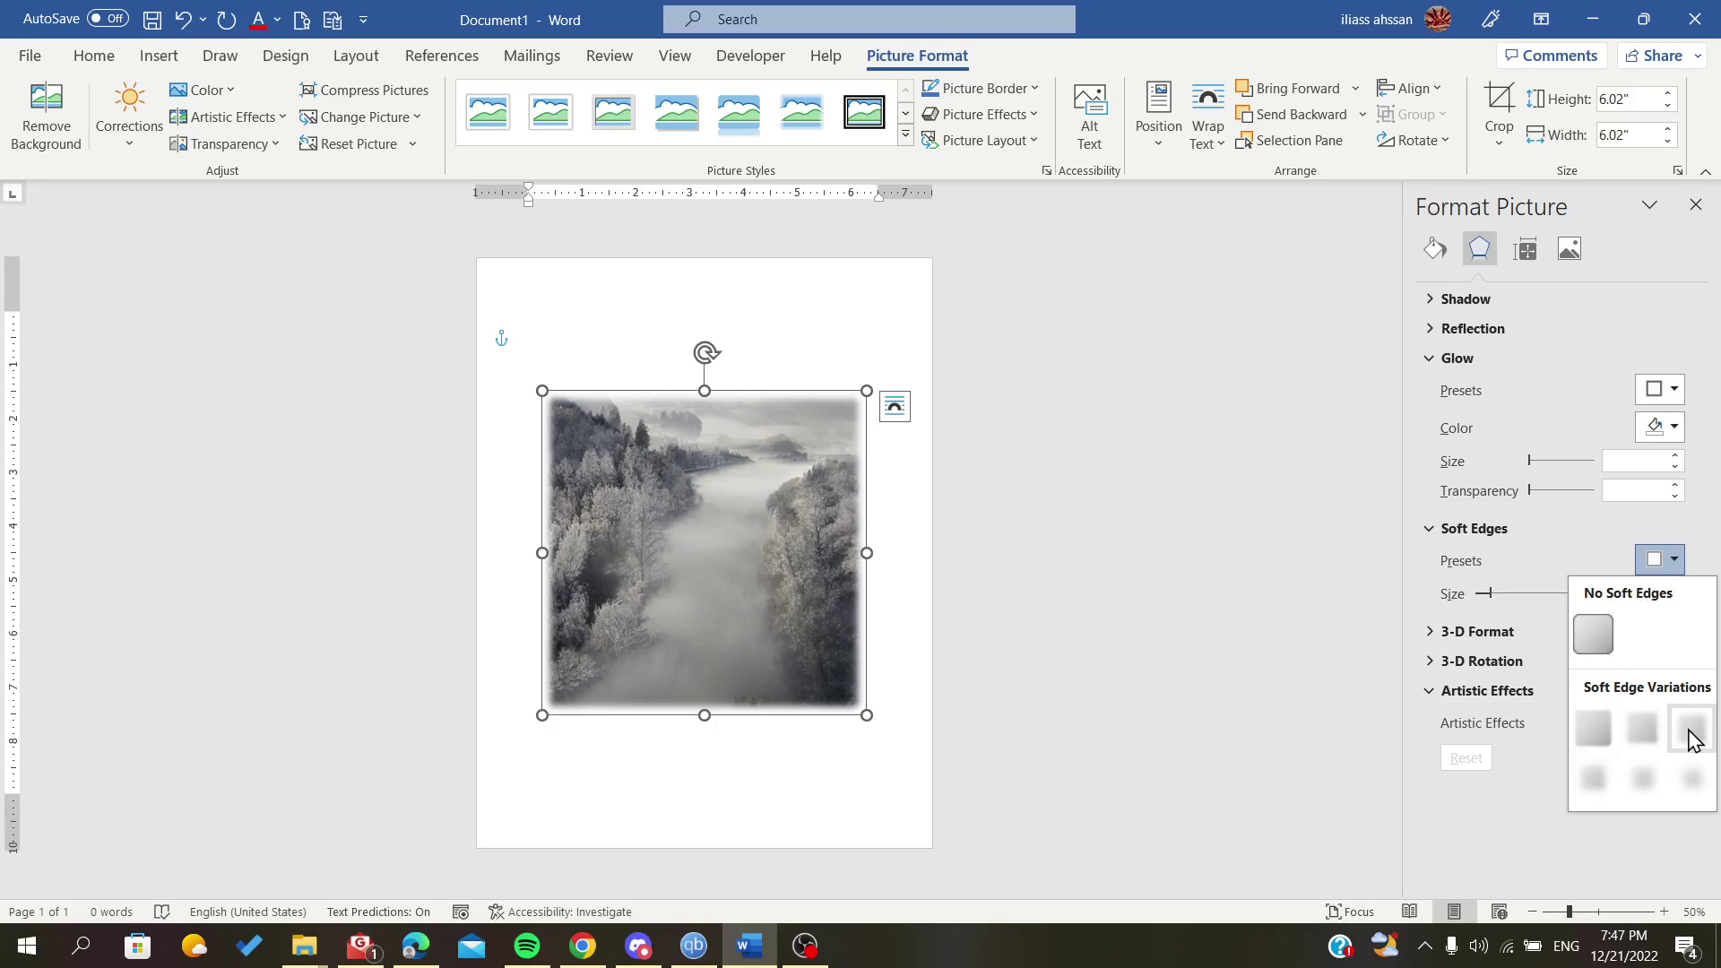
click(1596, 731)
click(1668, 561)
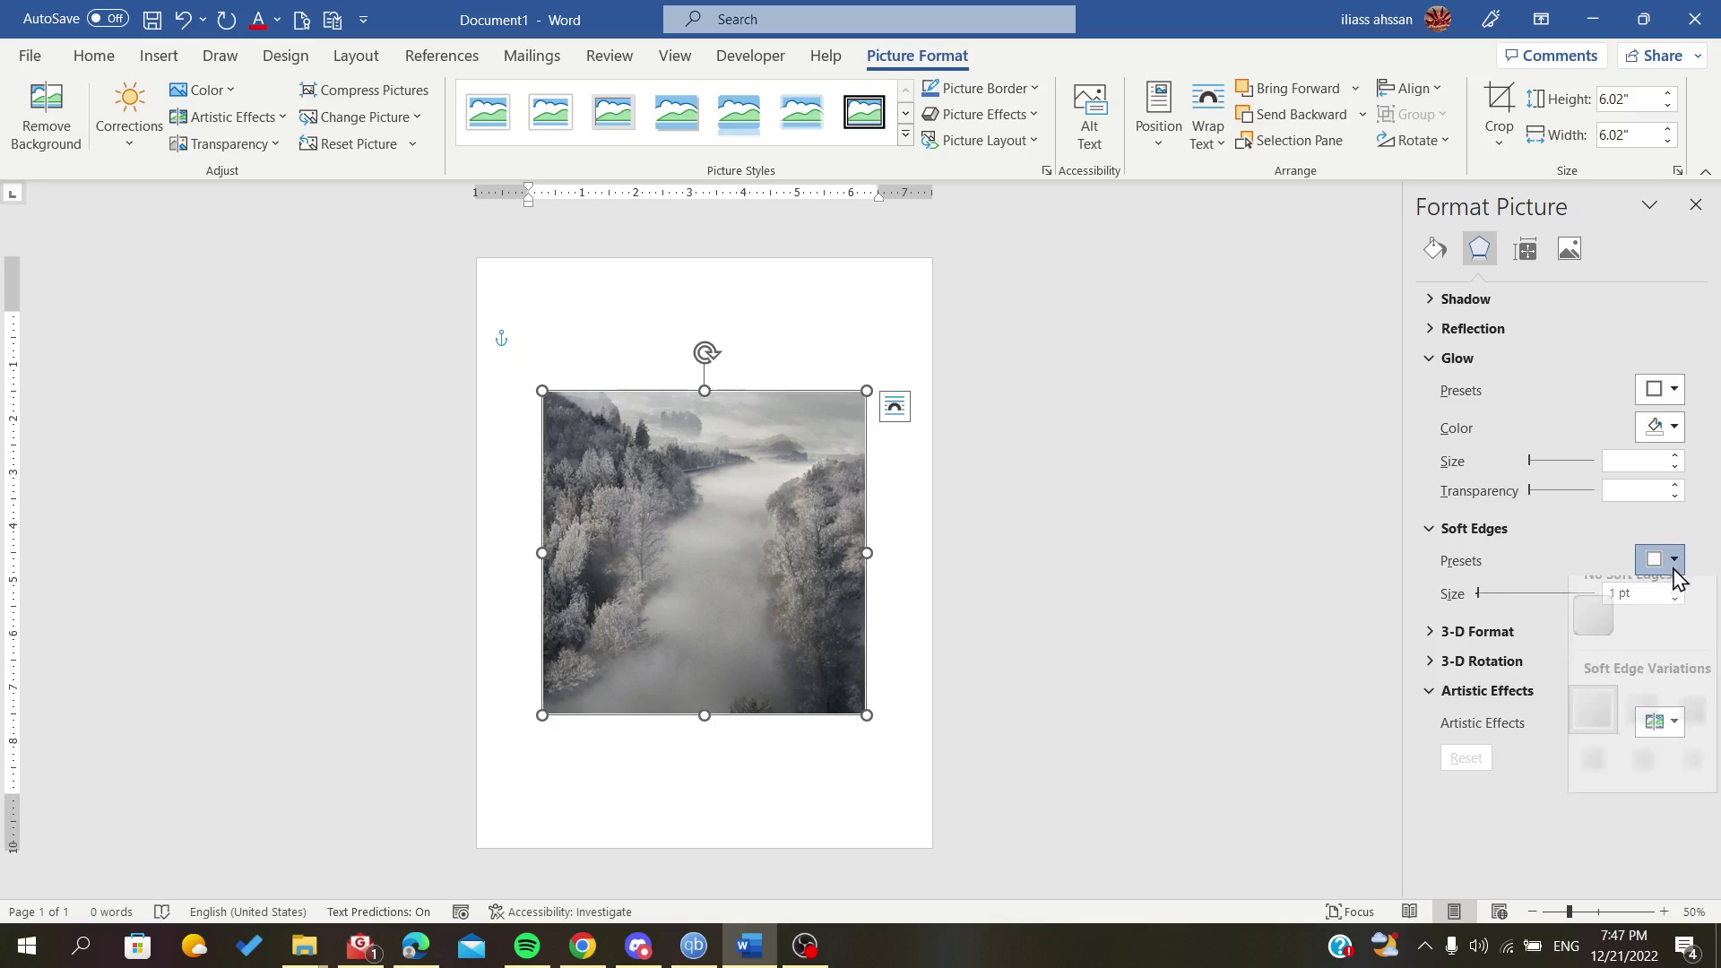
click(1649, 730)
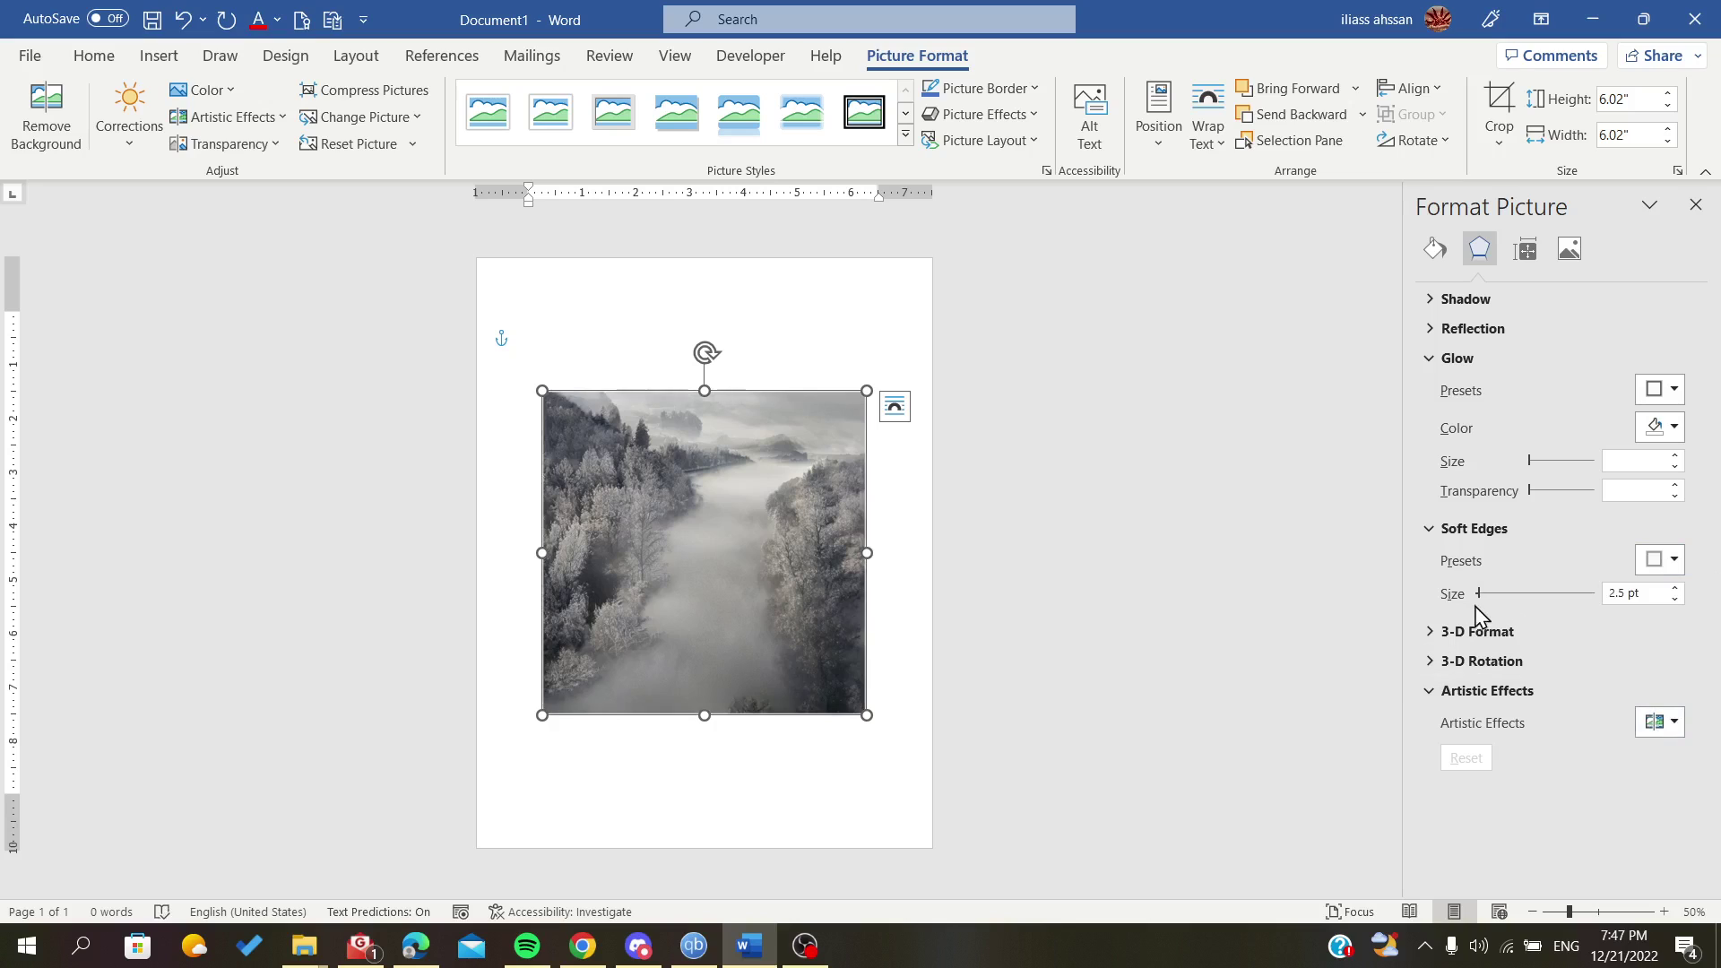
mouse_move(1479, 593)
mouse_down()
mouse_move(1575, 595)
mouse_move(1479, 620)
mouse_up()
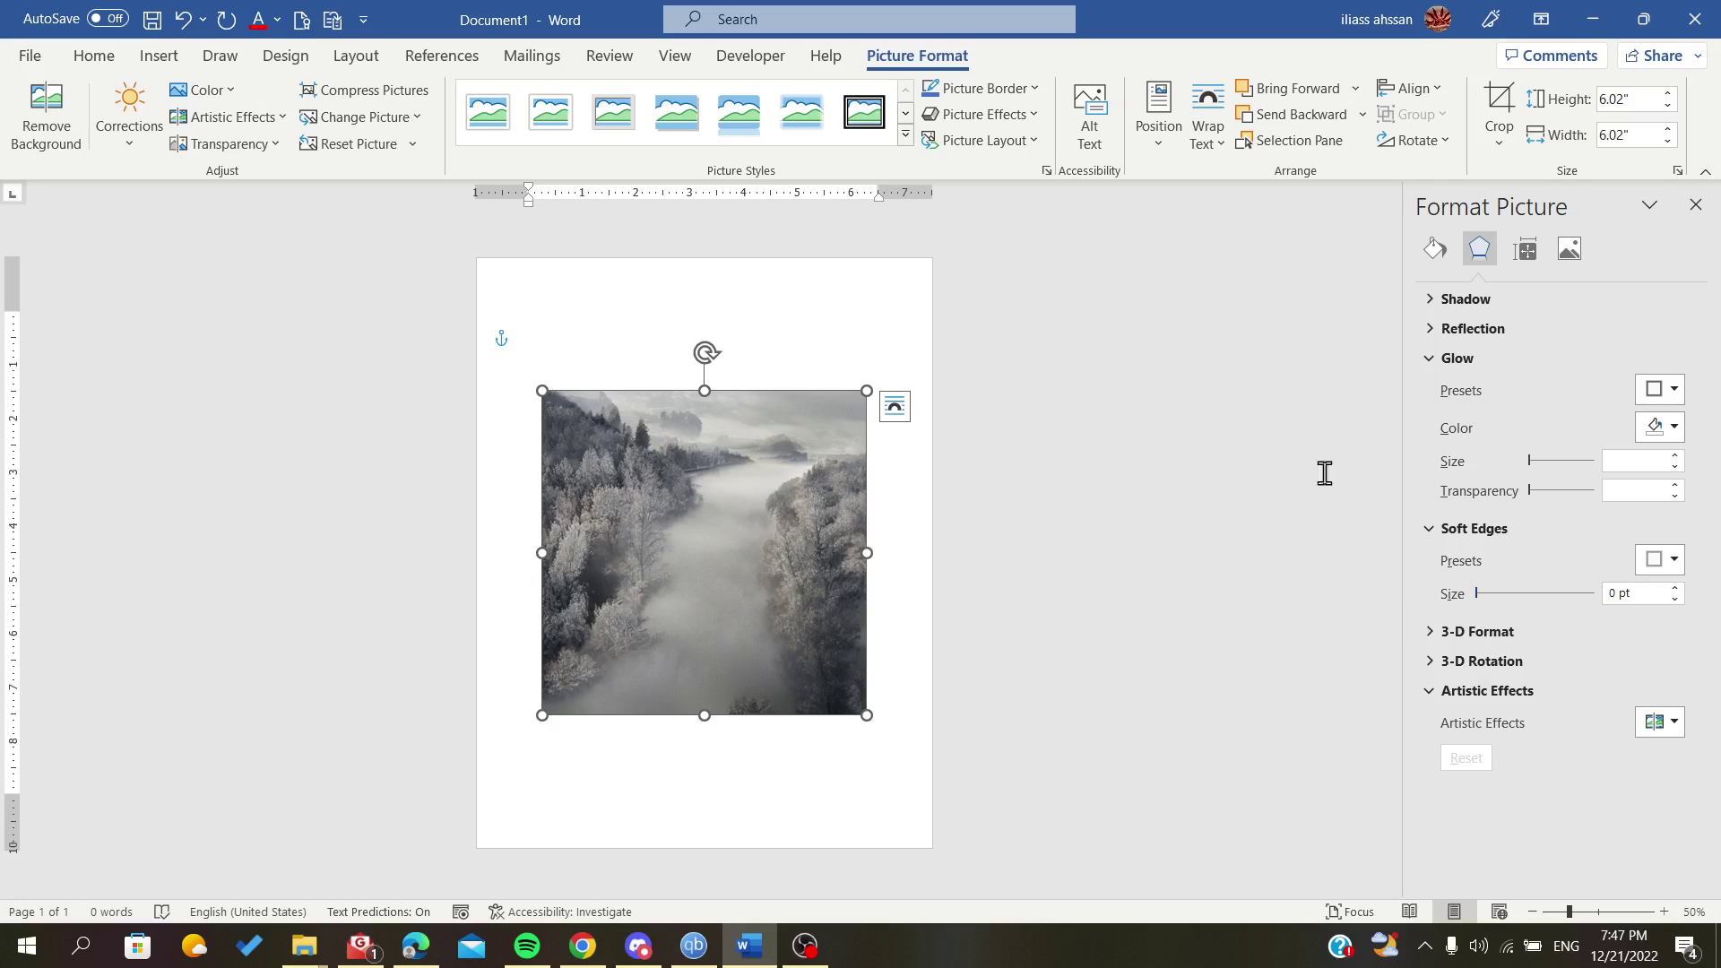
click(1433, 250)
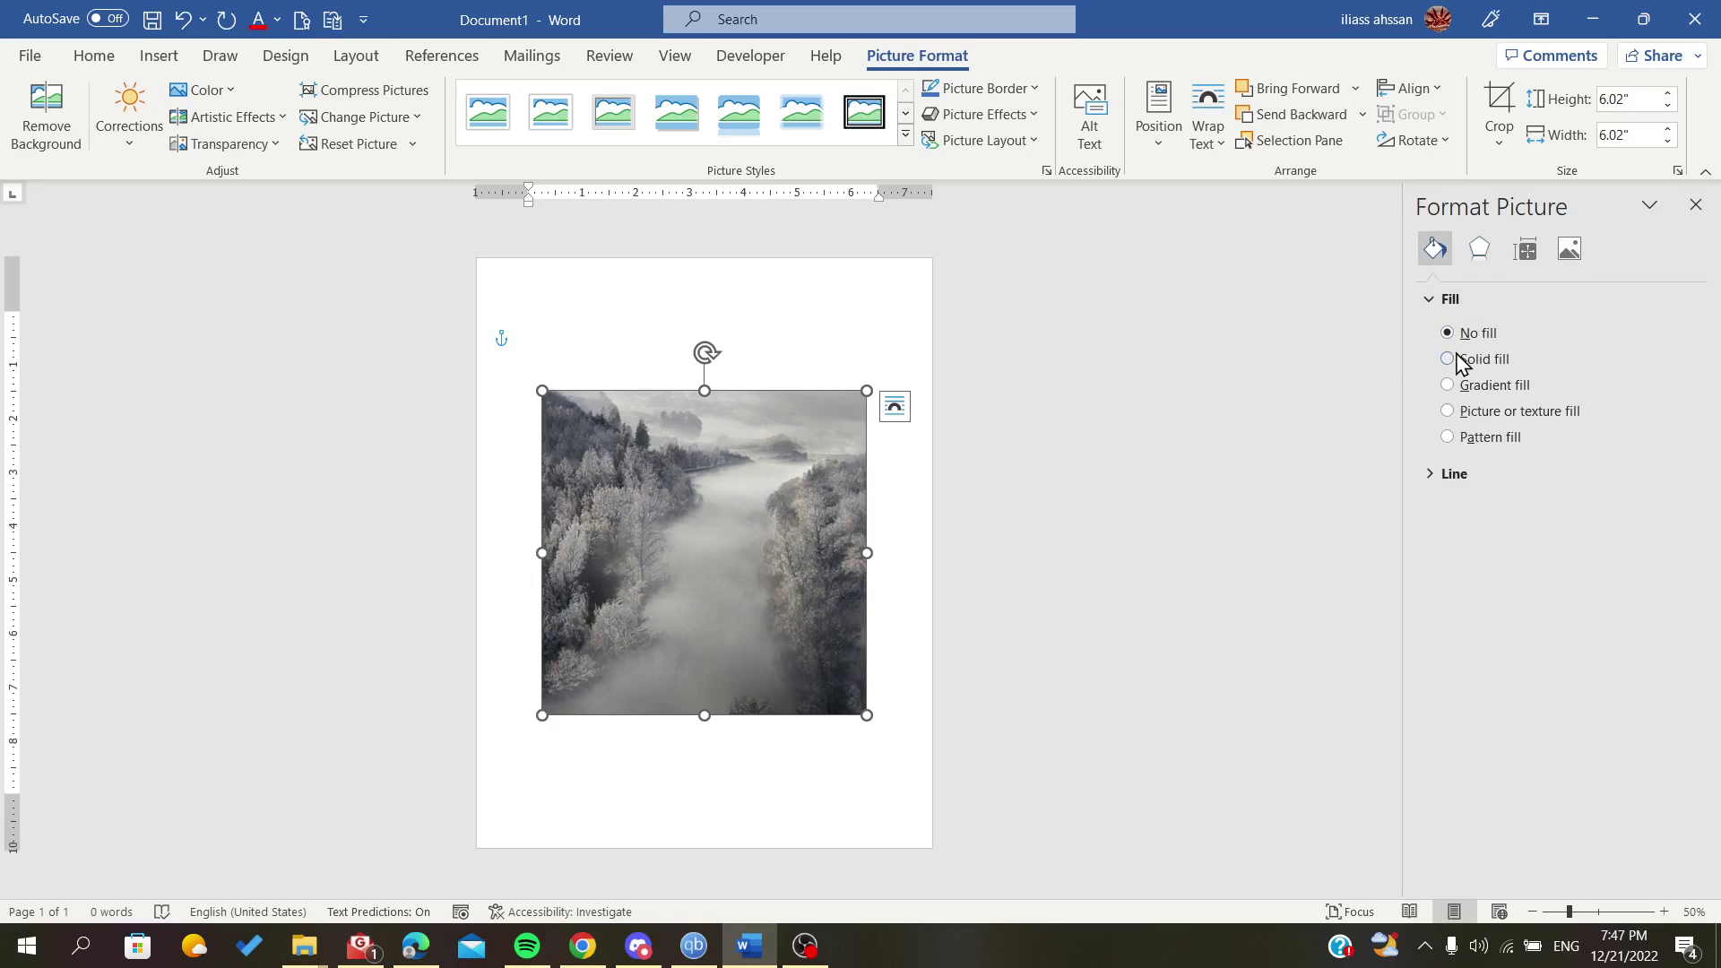
- Close the Format Picture pane, reselect the photo and choose the Oval from Insert > Shapes
click(1695, 205)
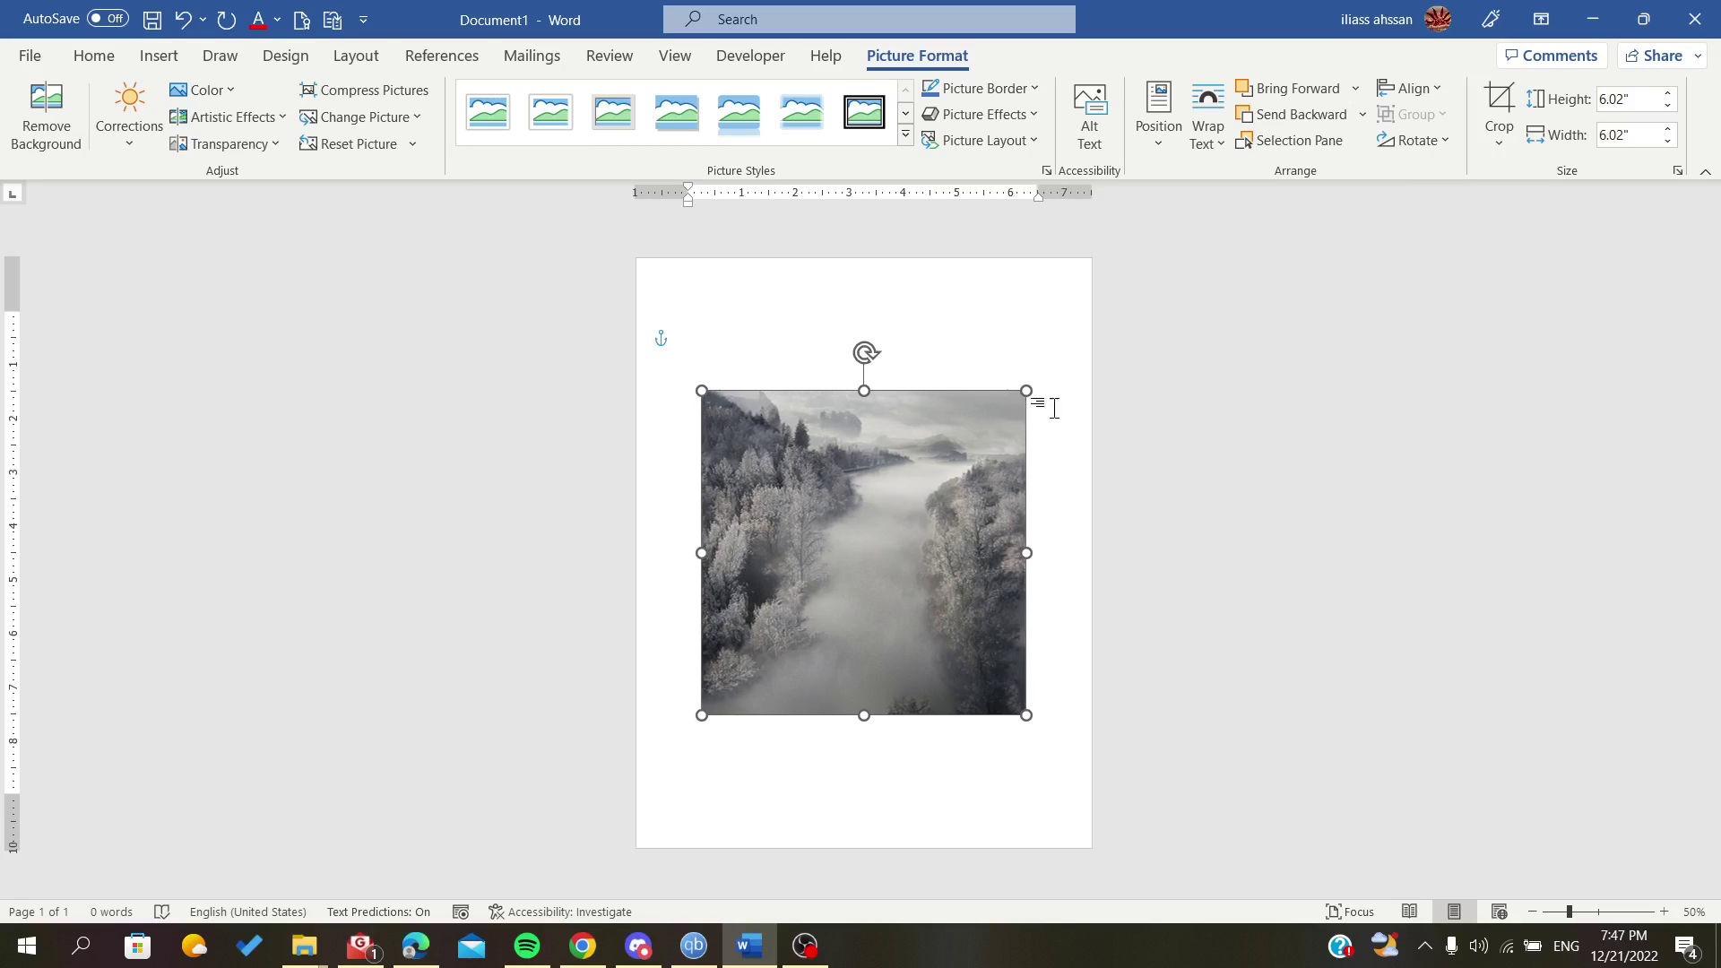
click(981, 339)
click(801, 504)
click(144, 58)
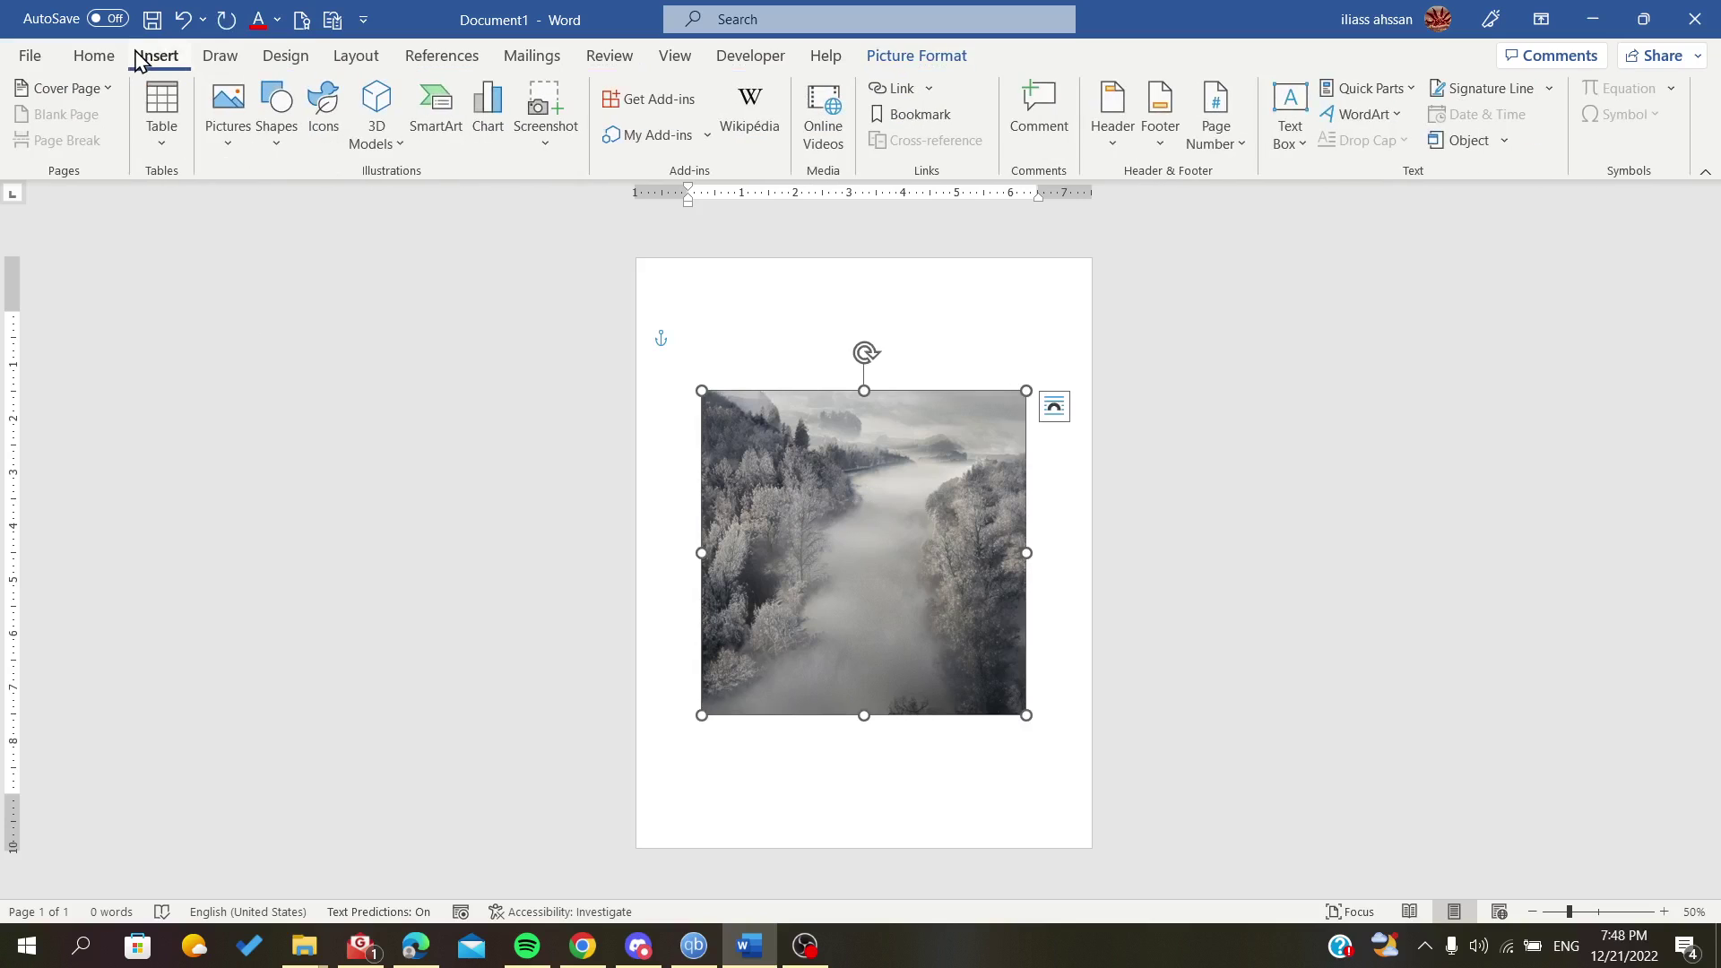
click(266, 141)
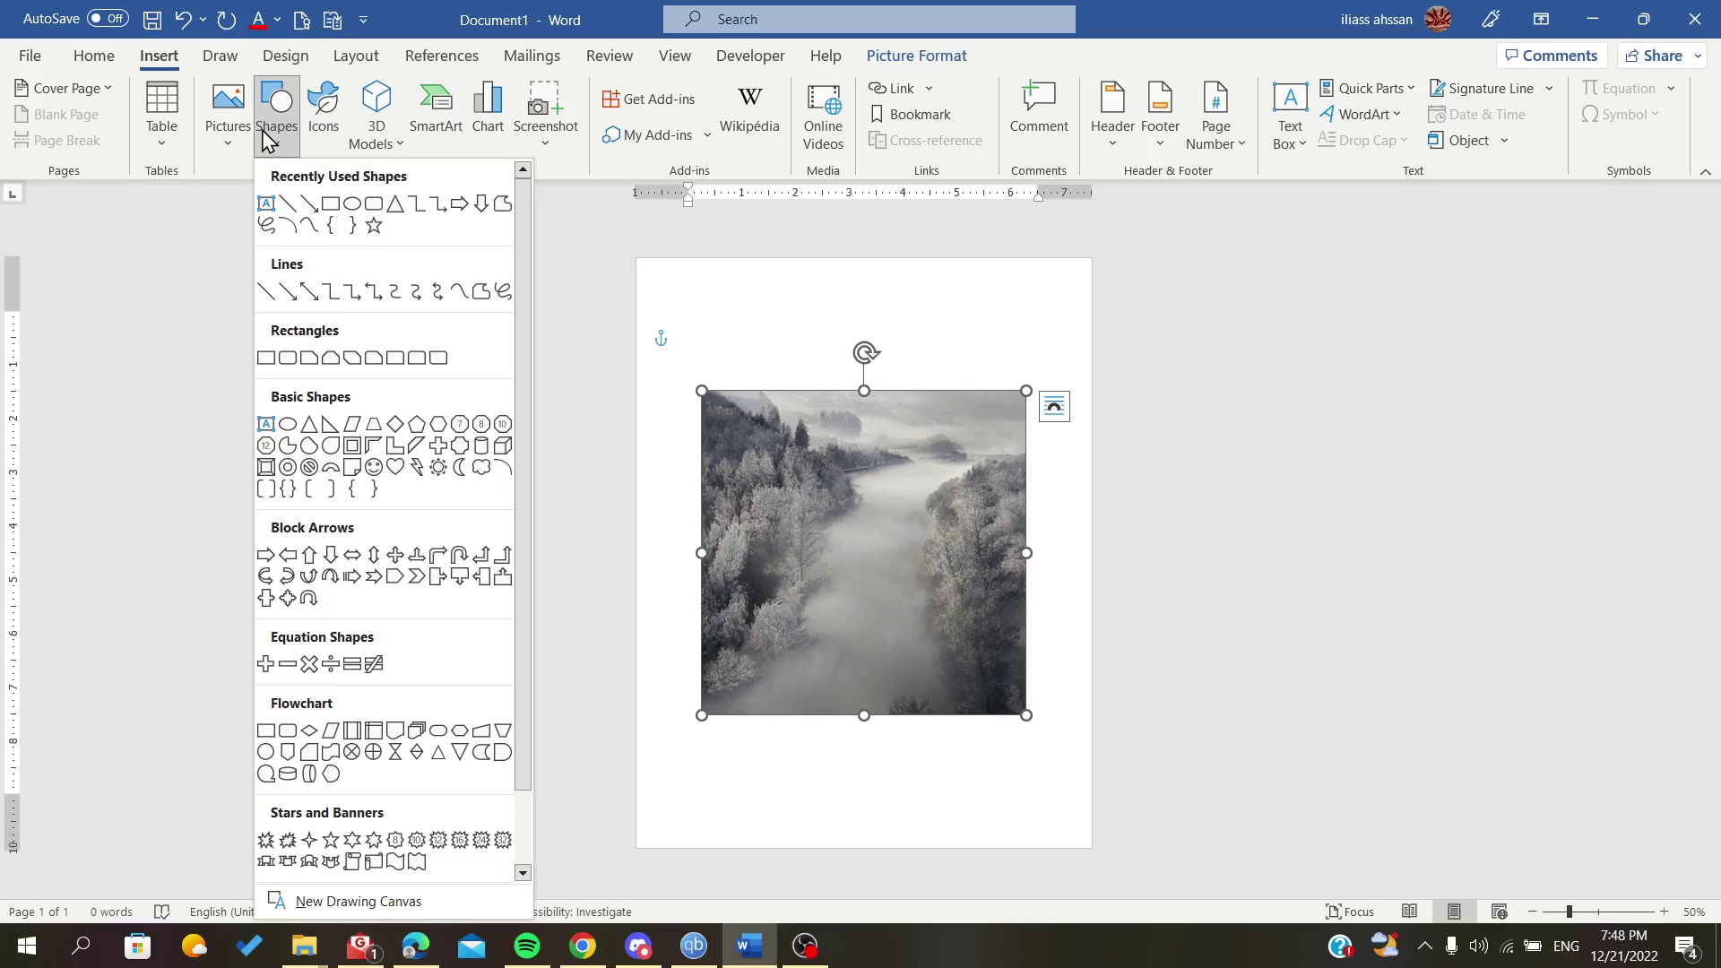
click(352, 203)
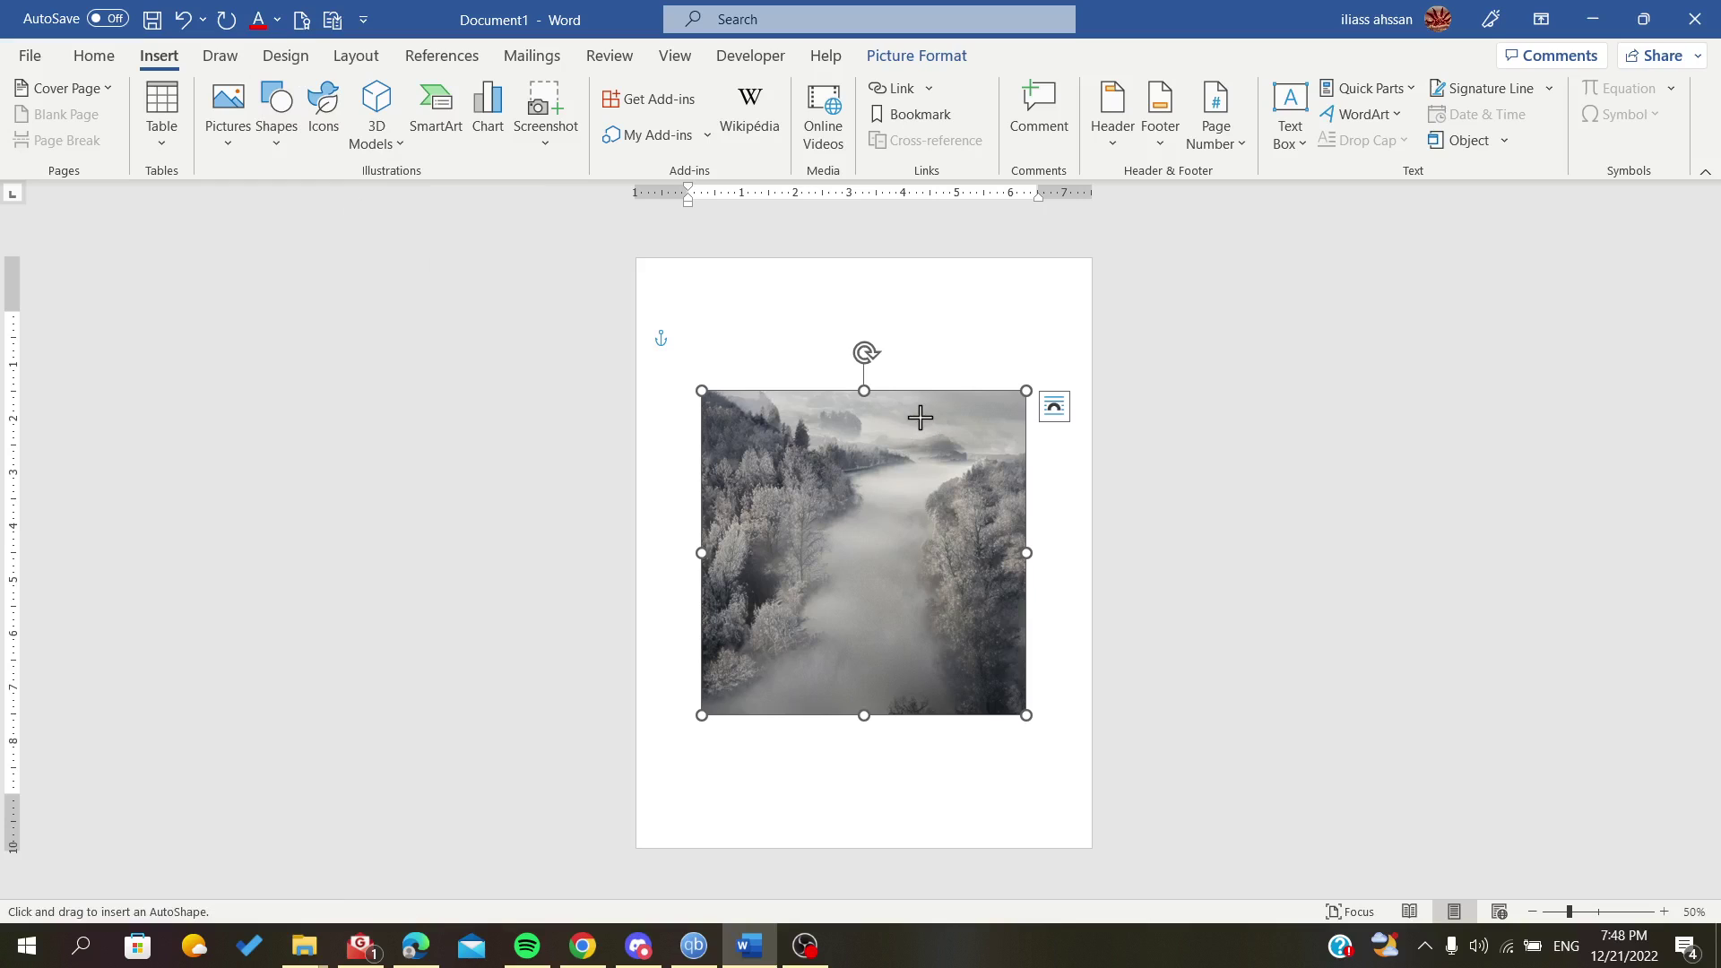
- Draw an oval over the photo's top-right and apply the white shape style
mouse_move(923, 404)
mouse_down()
mouse_move(932, 448)
mouse_move(1017, 491)
mouse_move(965, 461)
mouse_up()
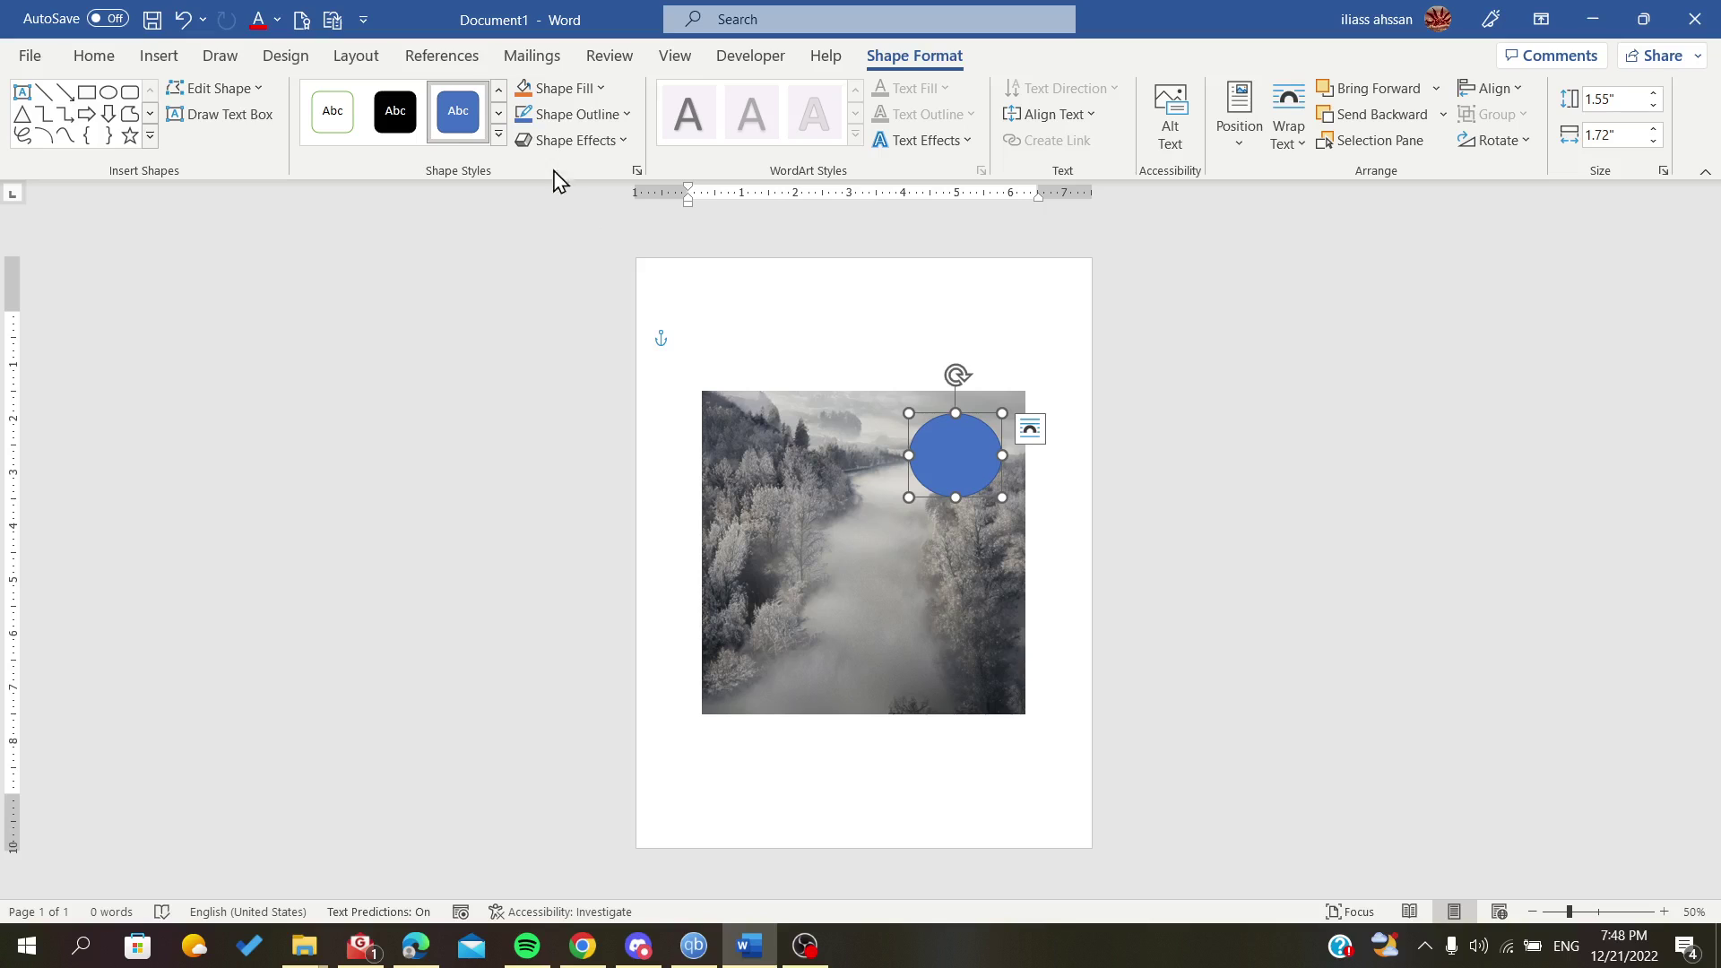
click(349, 125)
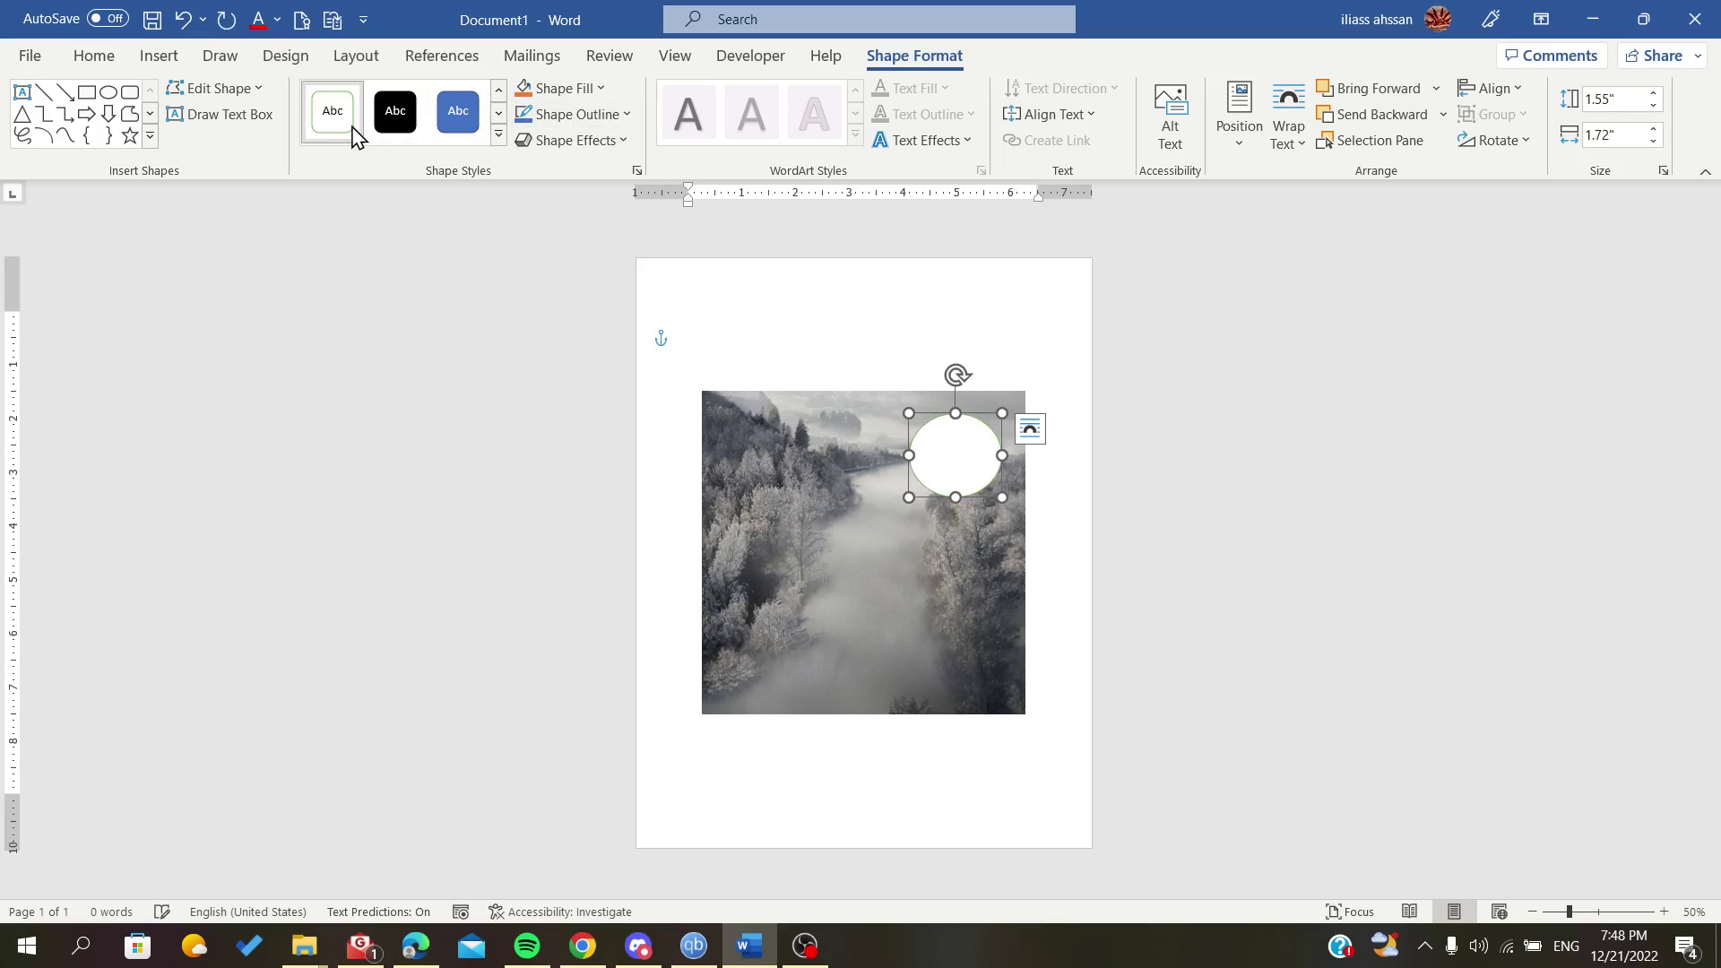
click(599, 89)
click(595, 87)
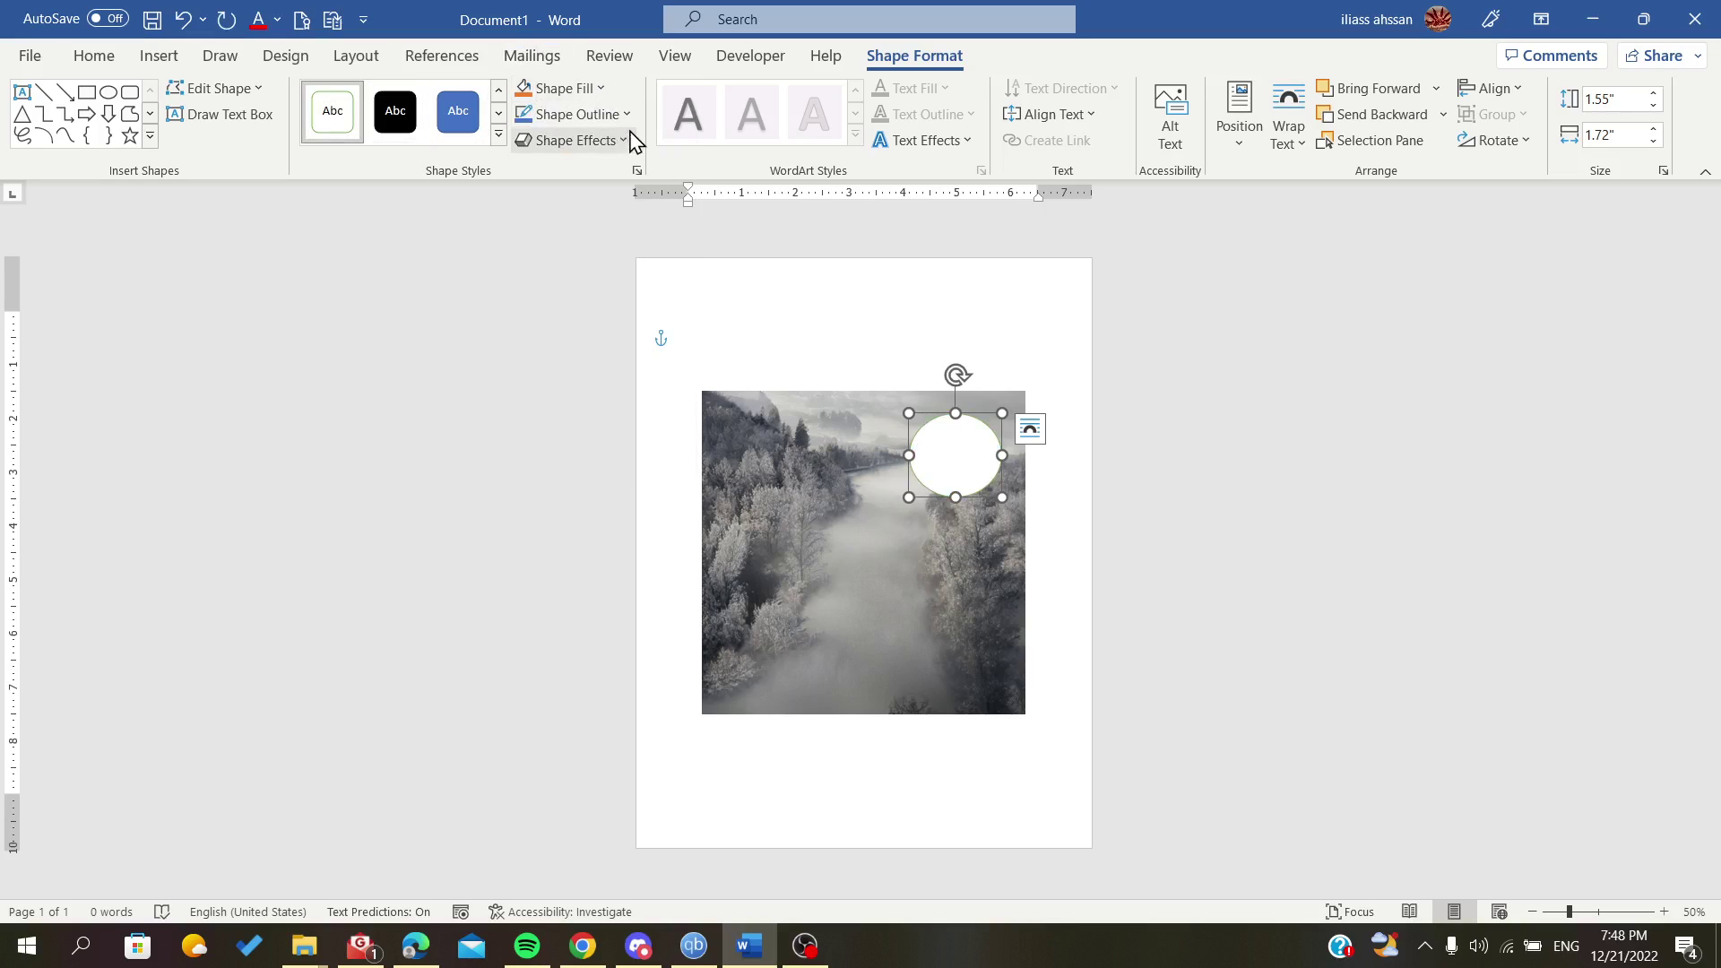
- Set the oval to No Outline and enlarge it slightly
click(626, 115)
click(577, 115)
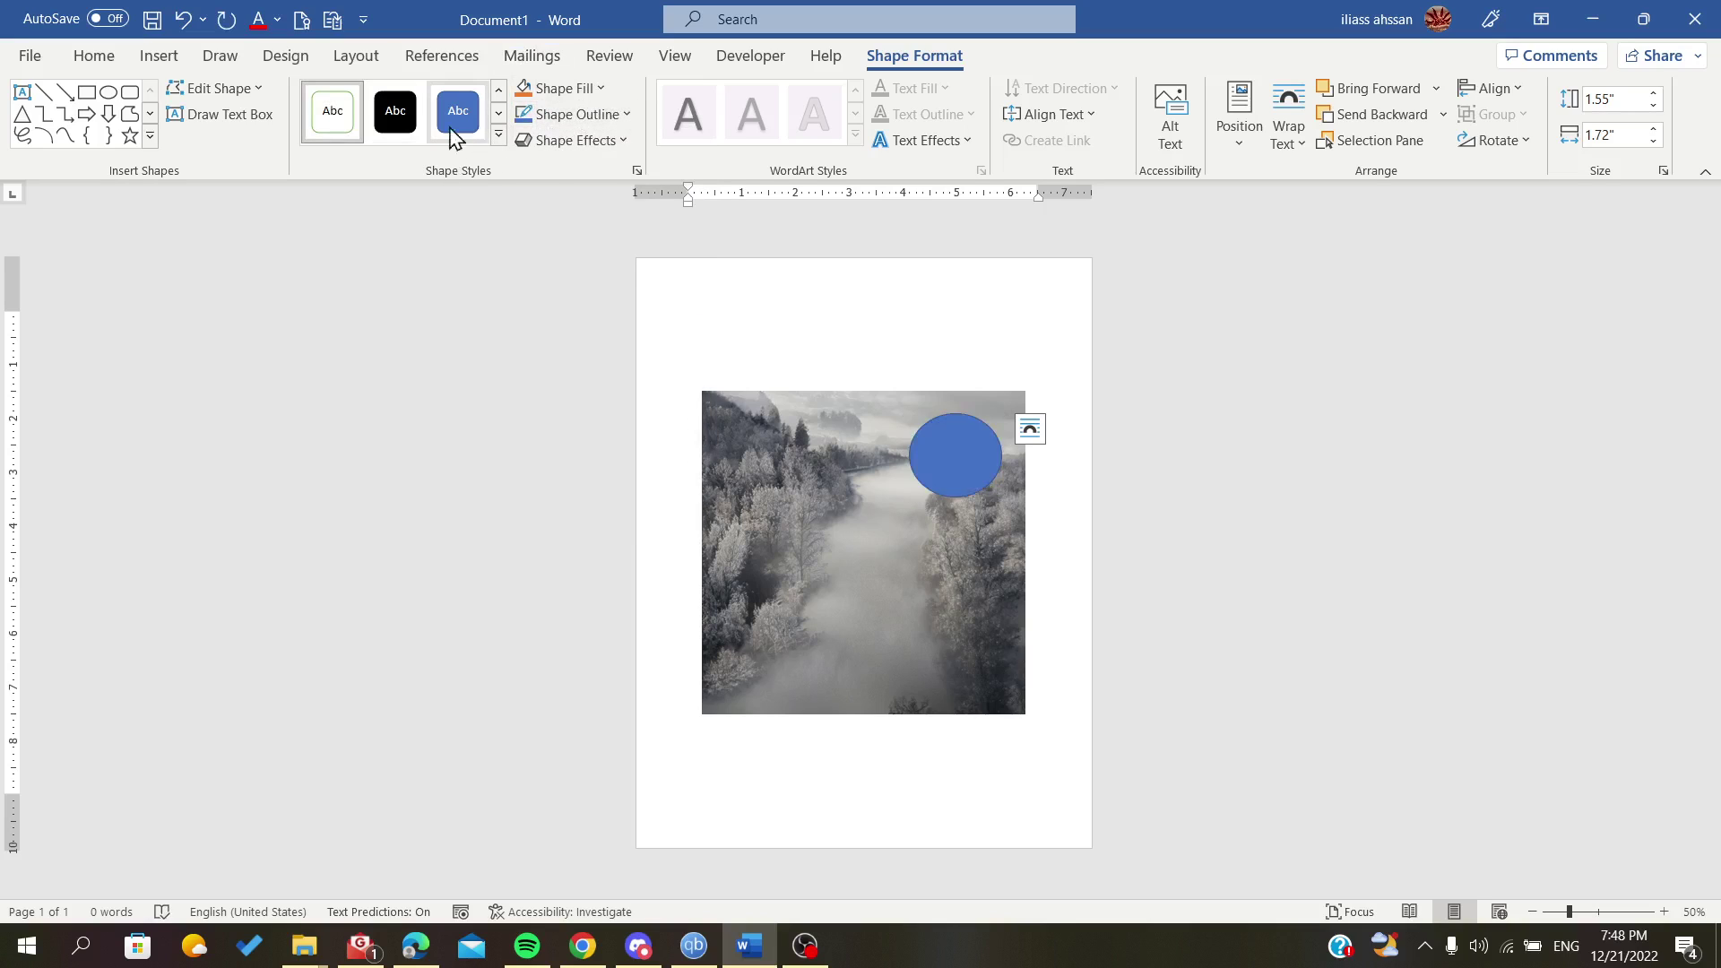
click(565, 115)
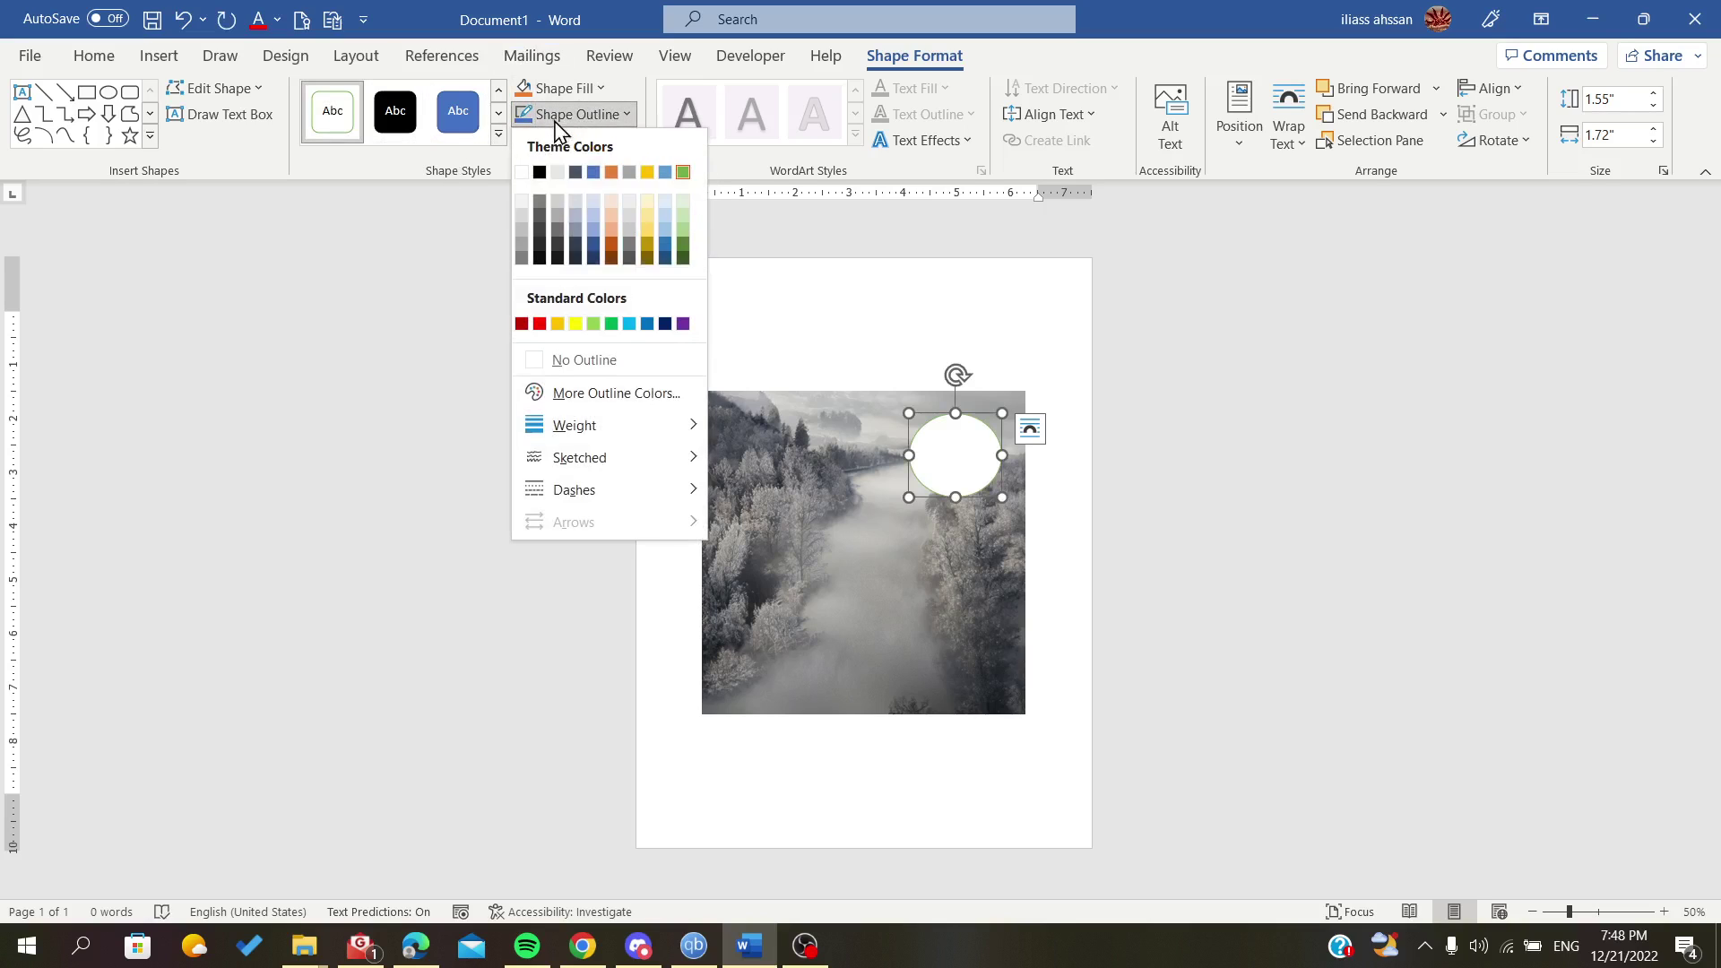
click(573, 370)
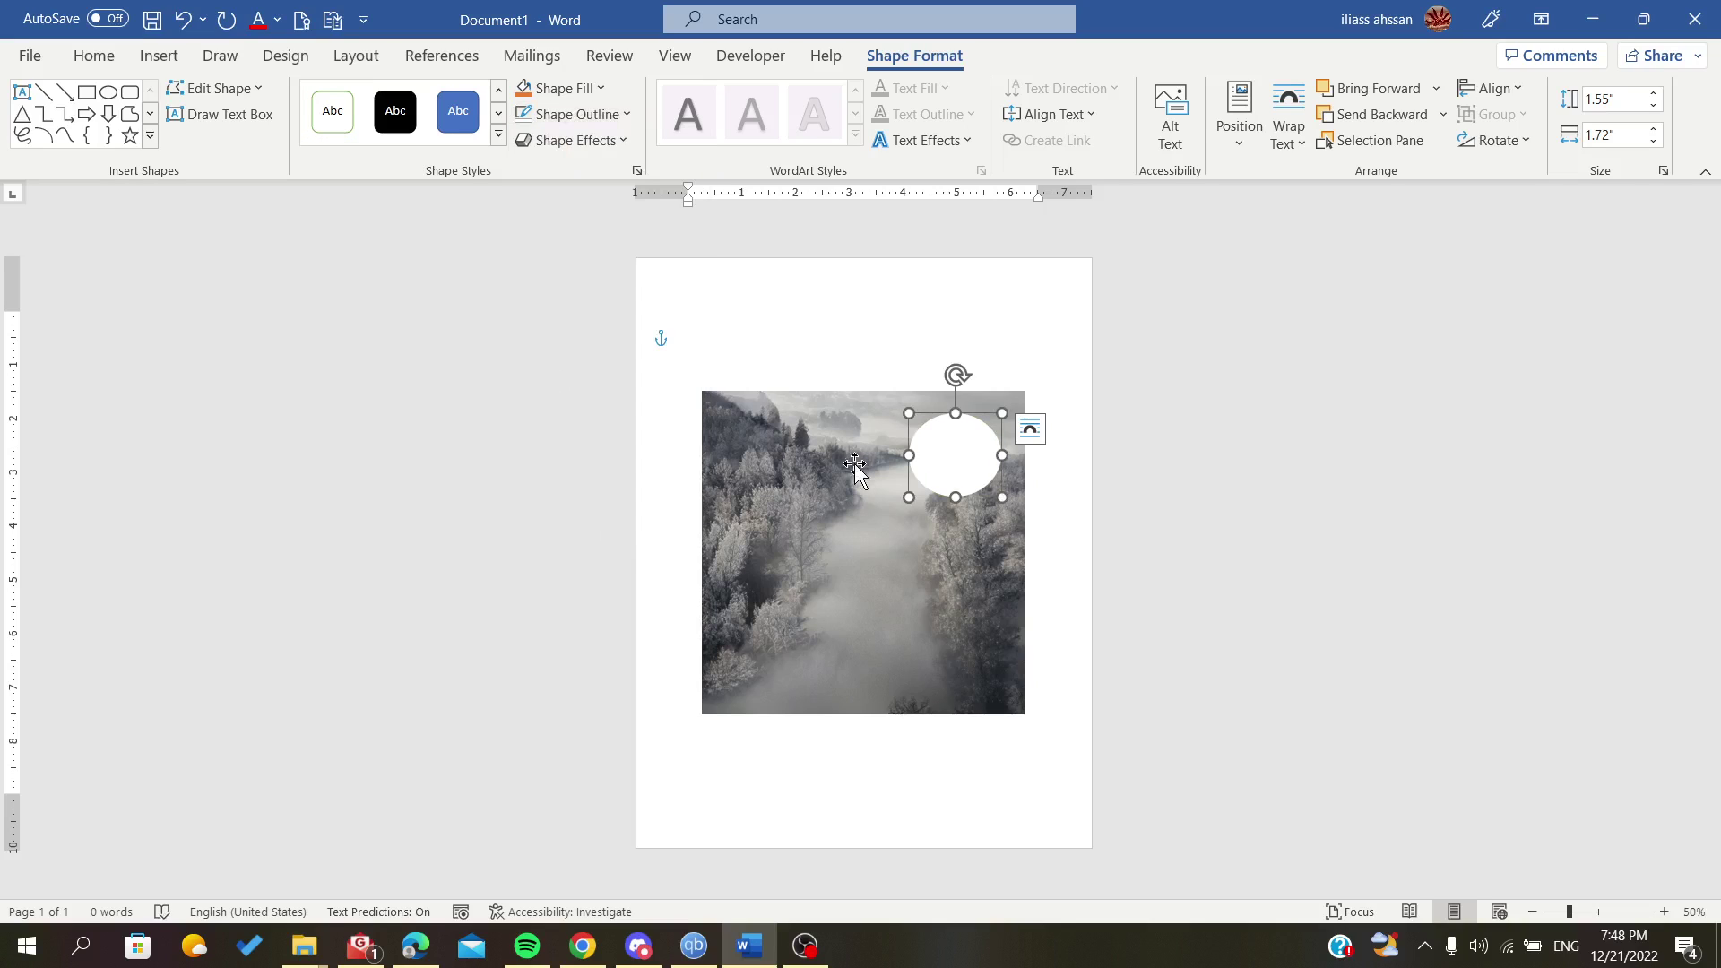
drag(1002, 497, 1014, 515)
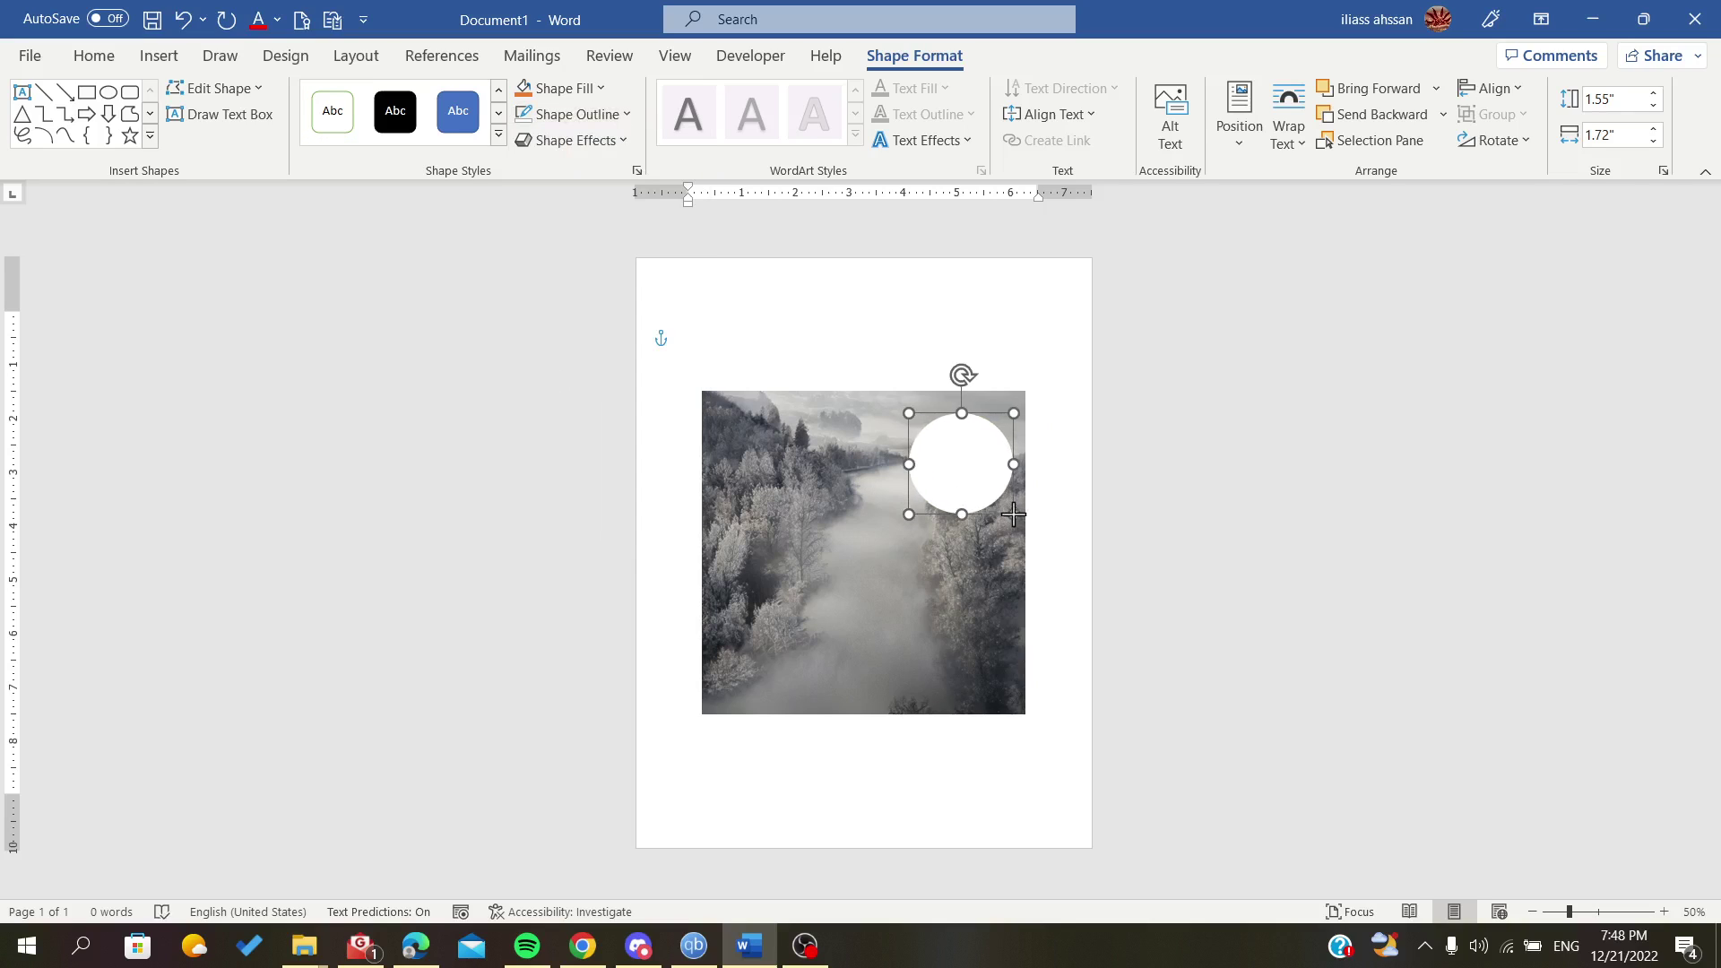
- Open Format Shape for the oval and set its fill transparency to 11%
right_click(965, 467)
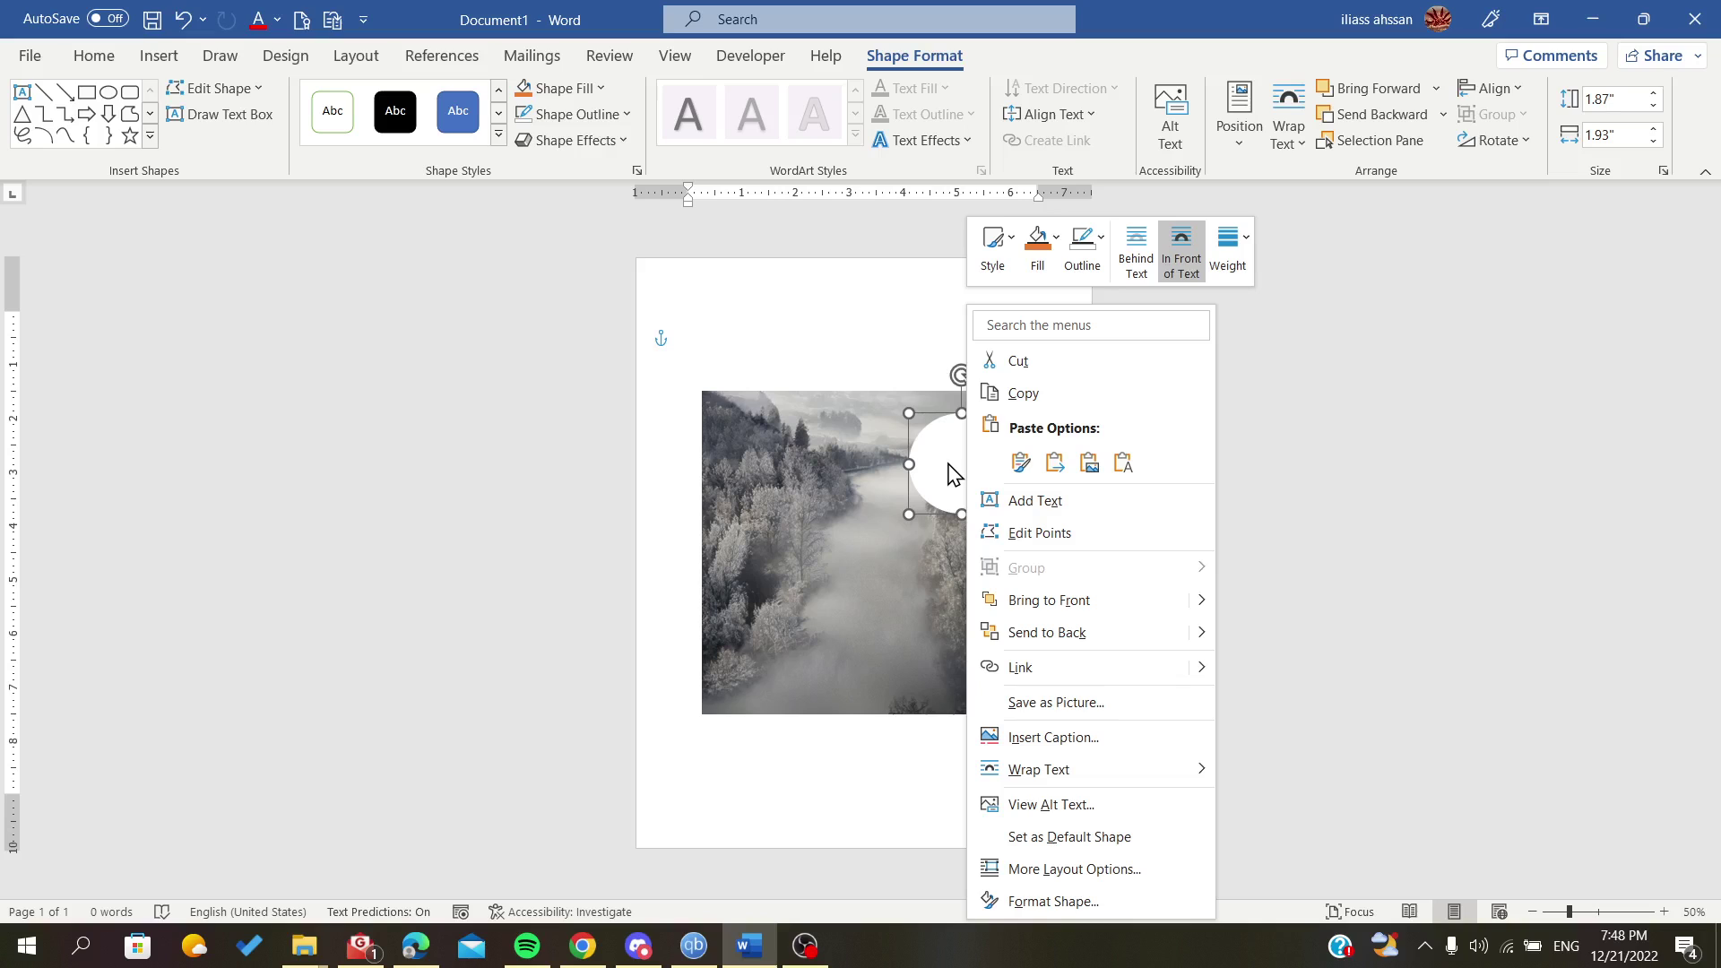
click(1053, 901)
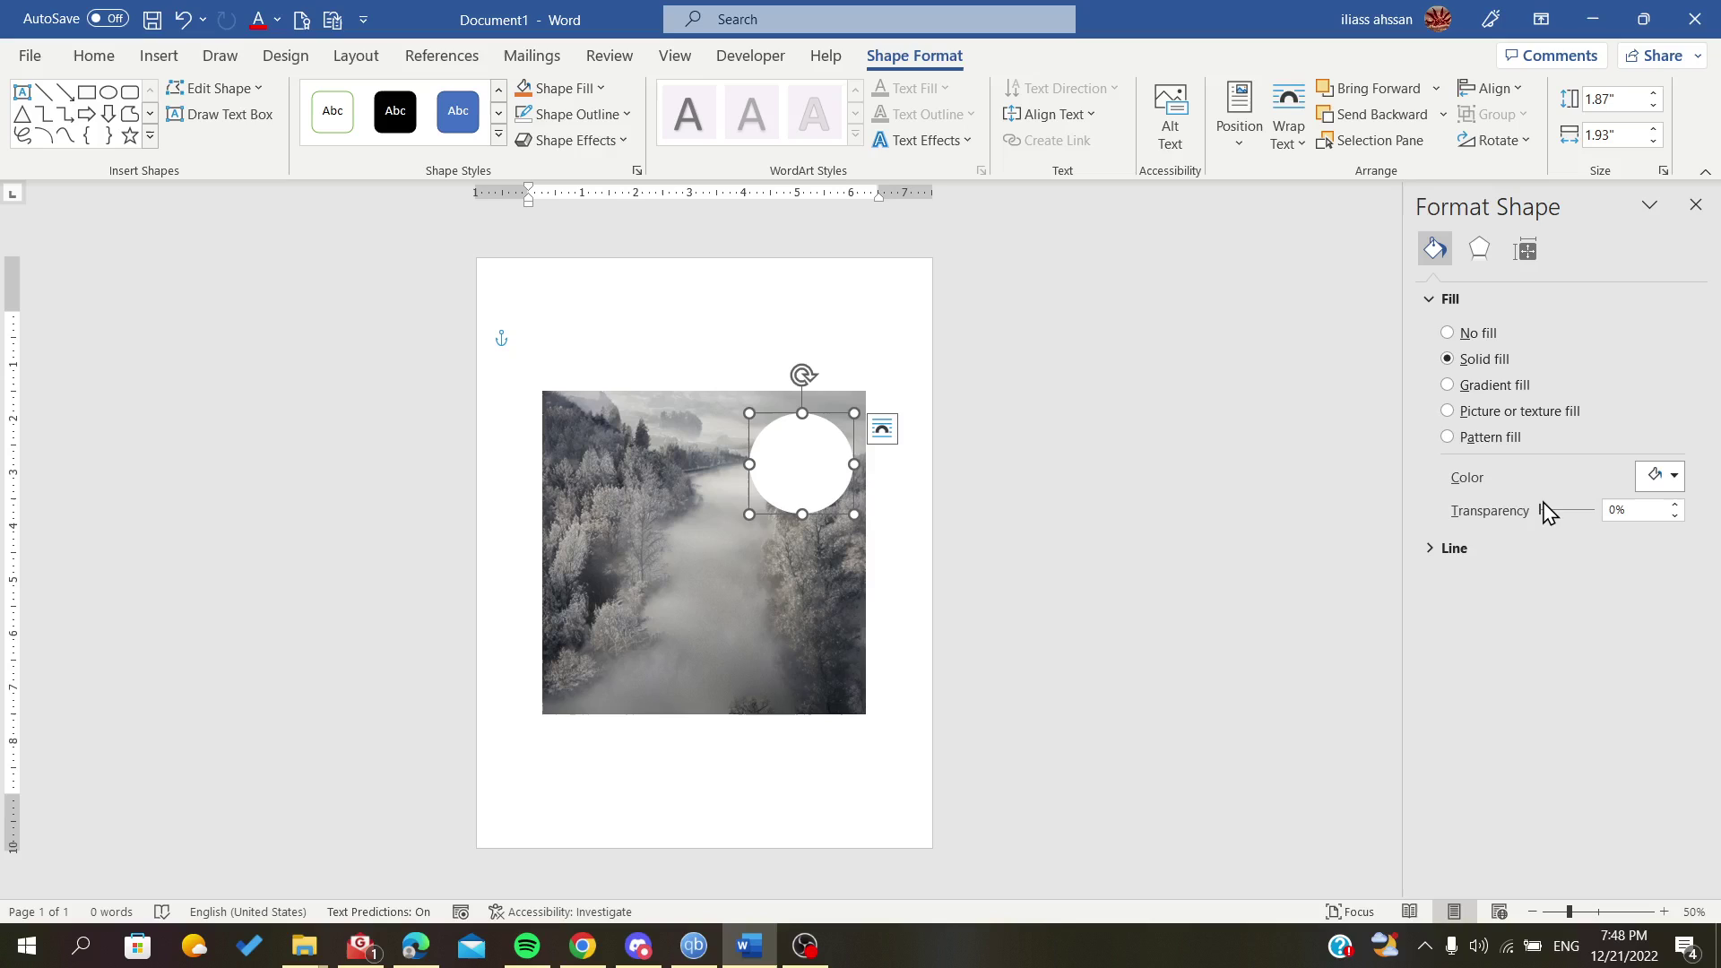
mouse_move(1541, 518)
mouse_down()
mouse_move(1573, 515)
mouse_move(1551, 511)
mouse_up()
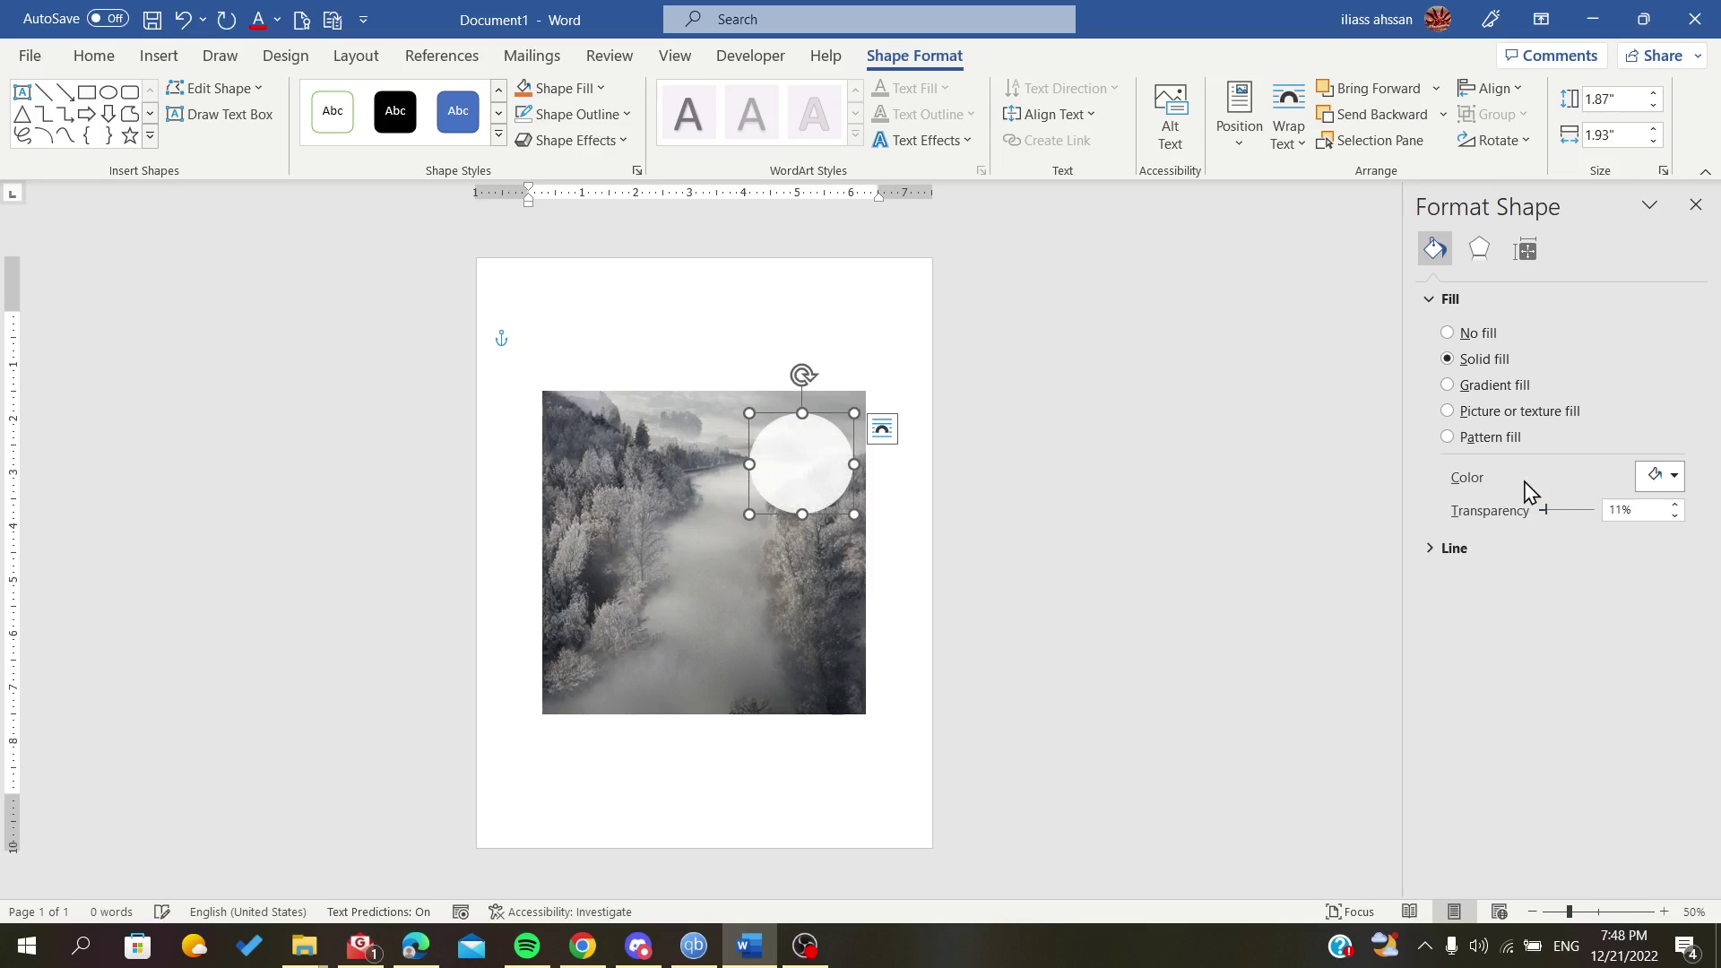
click(1659, 476)
click(1659, 476)
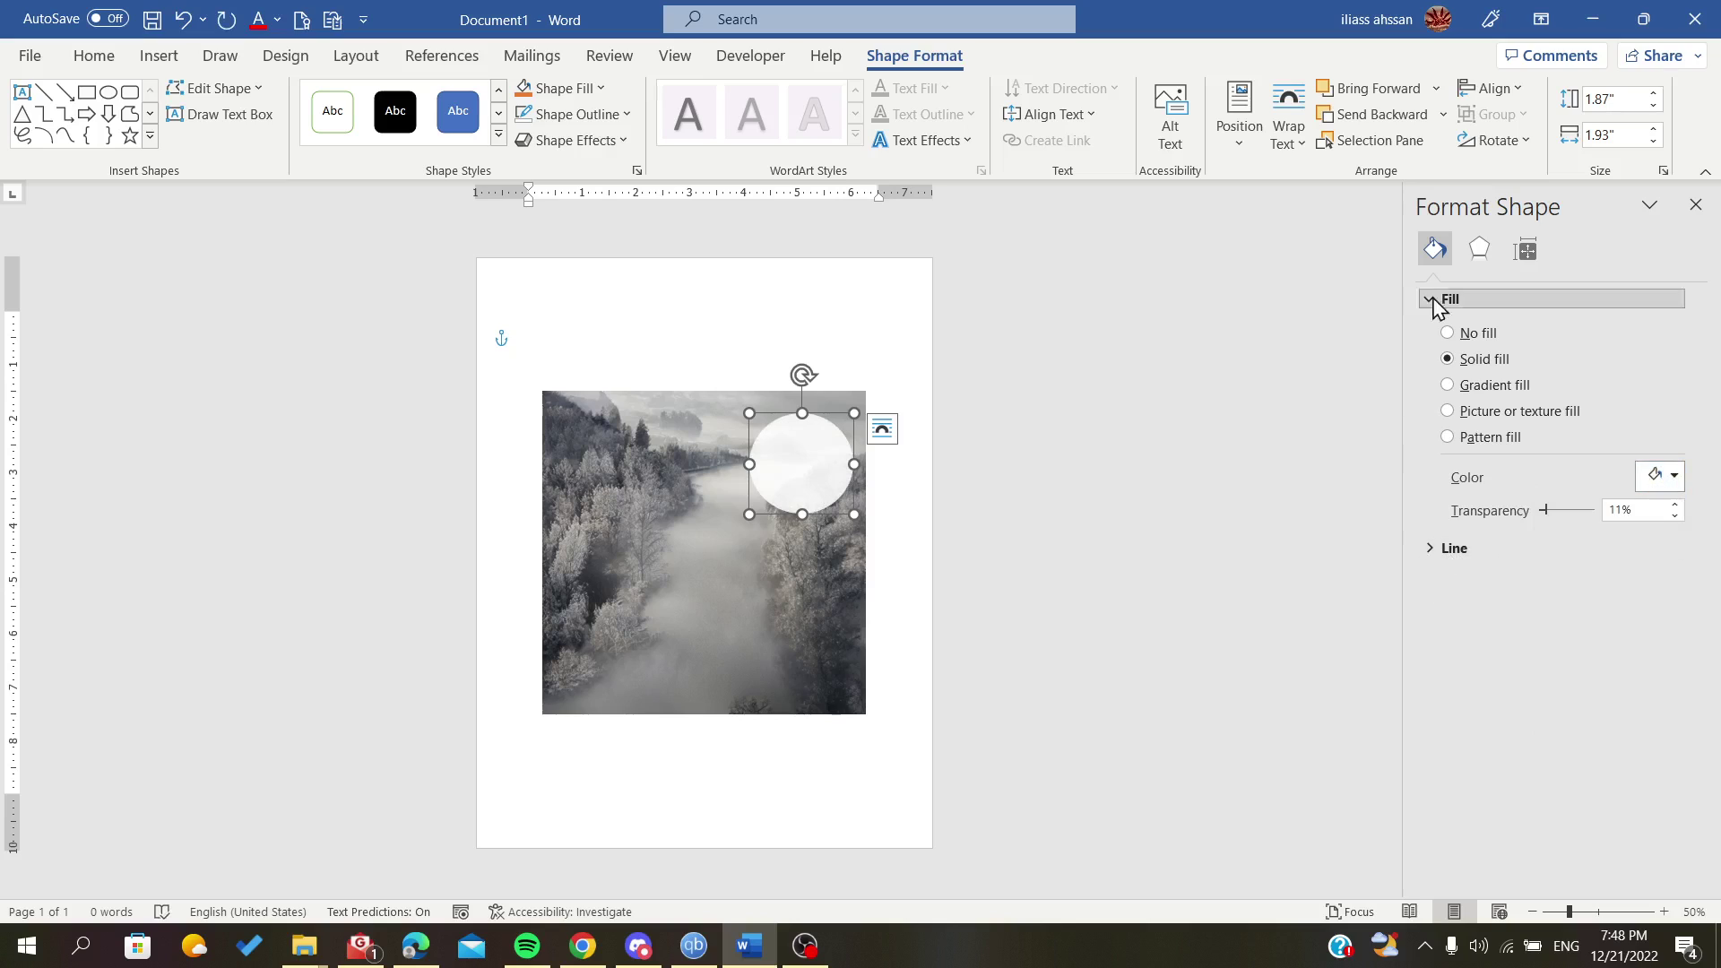
click(1480, 251)
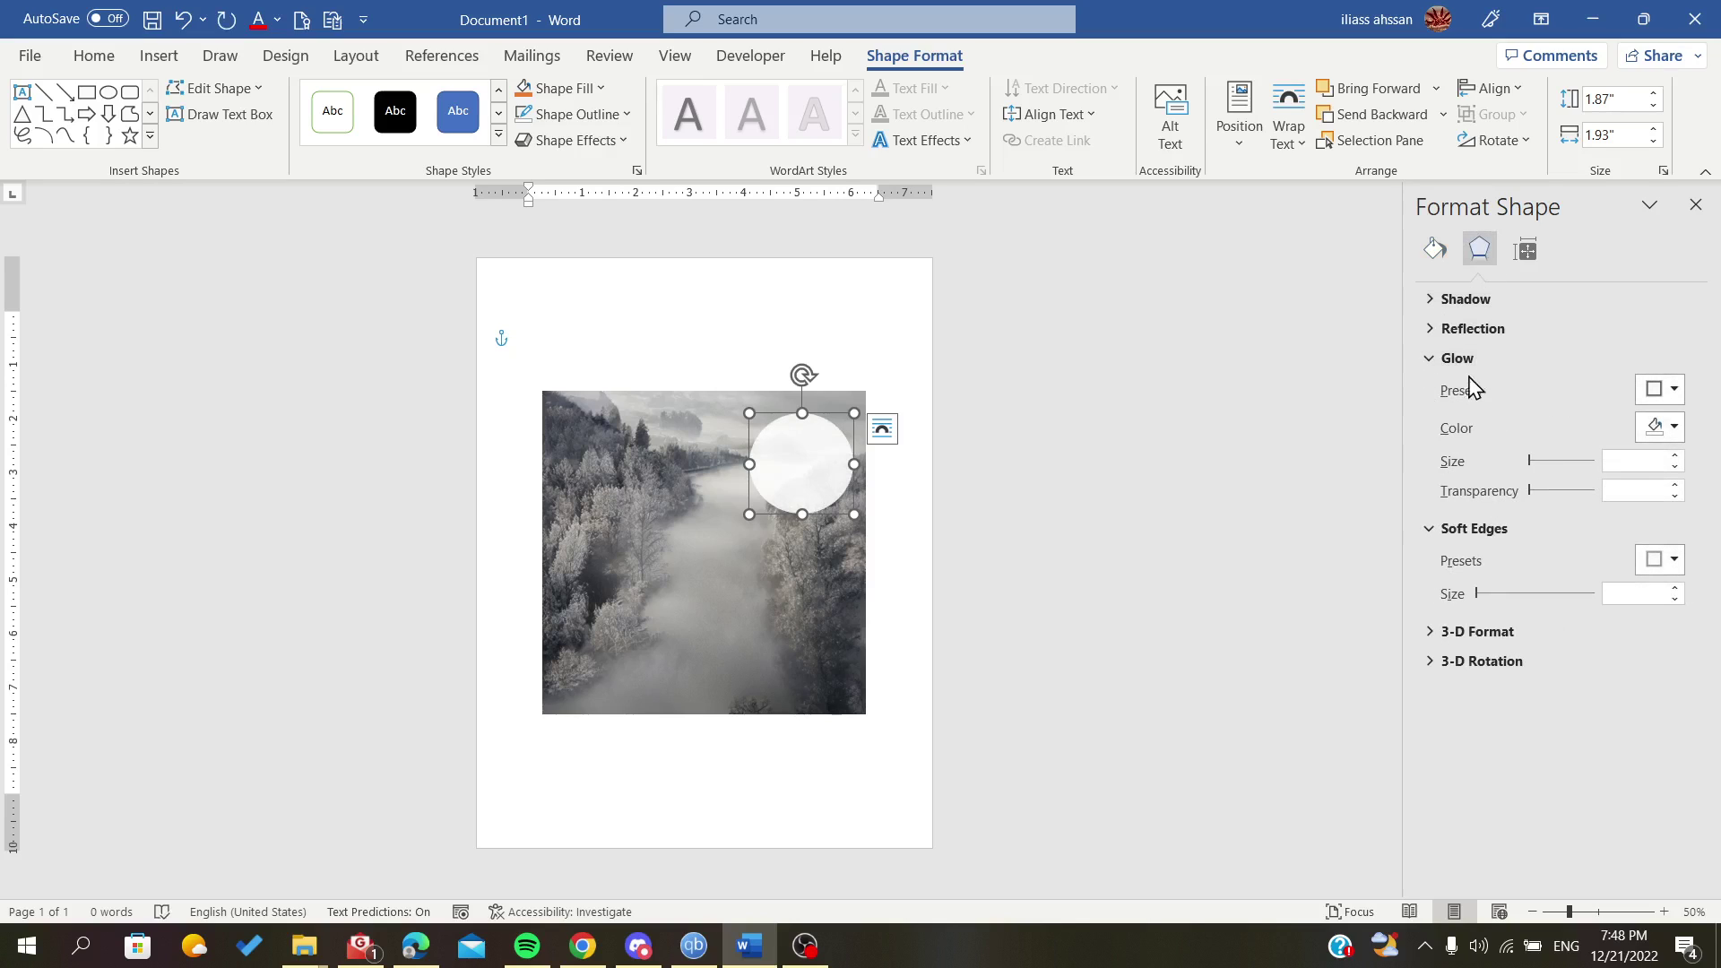
- Add a glow around the oval in the Effects settings
click(1440, 255)
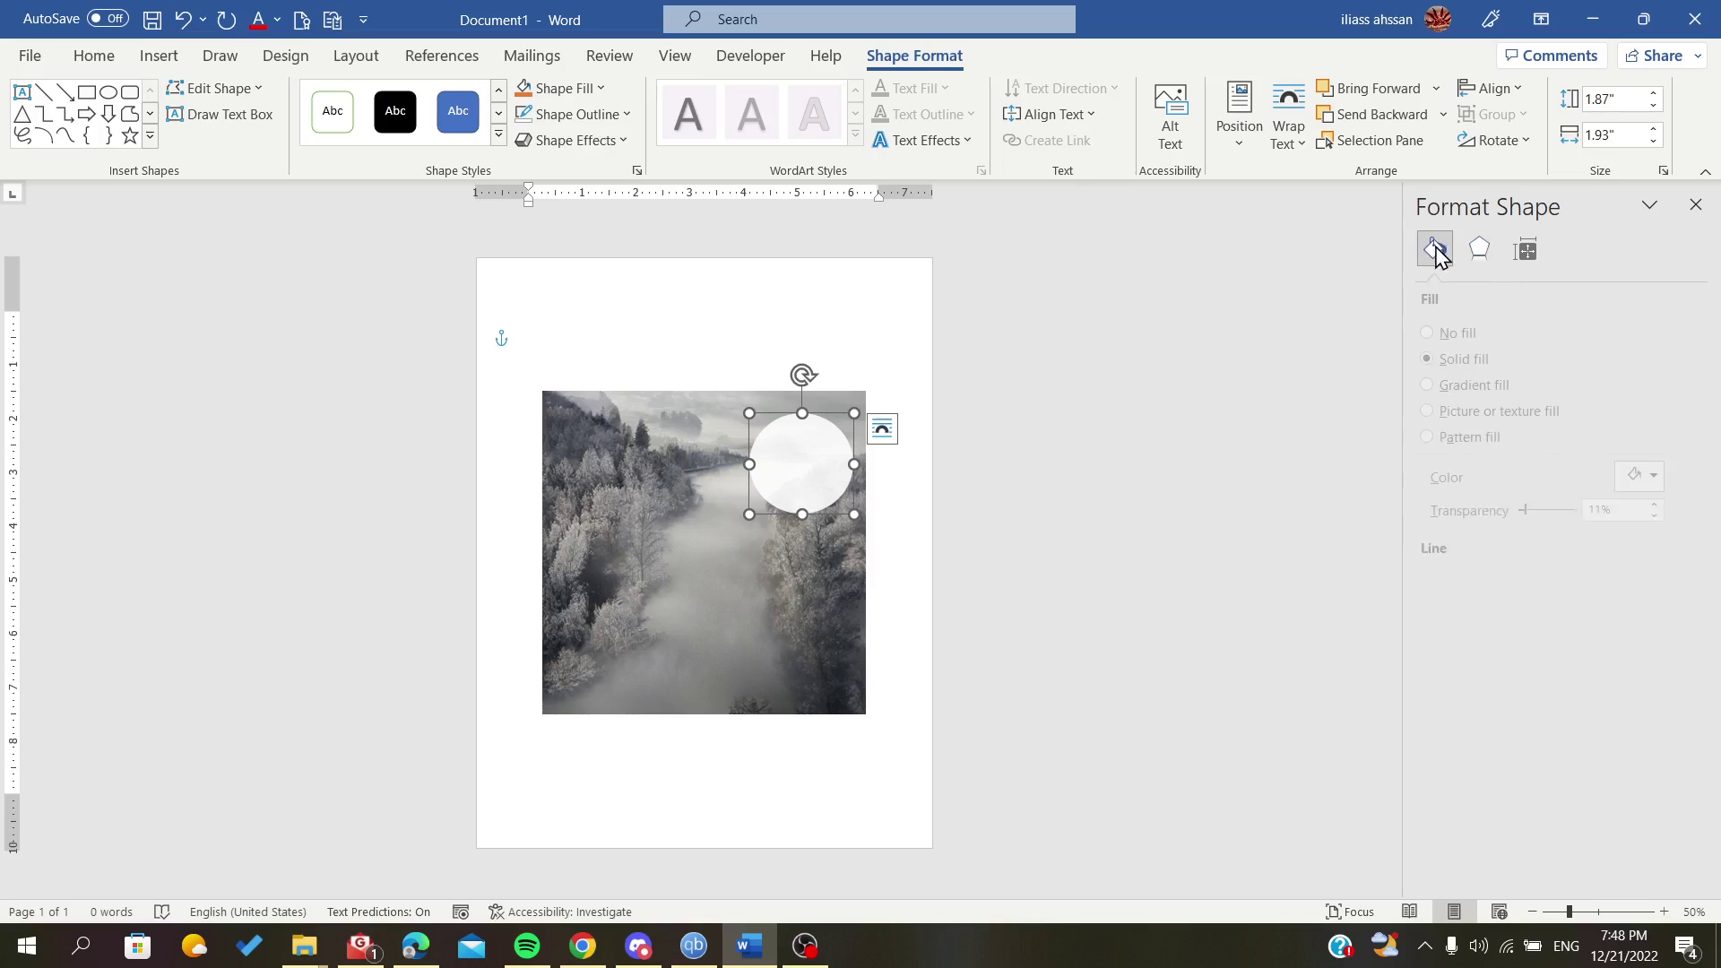
click(1479, 255)
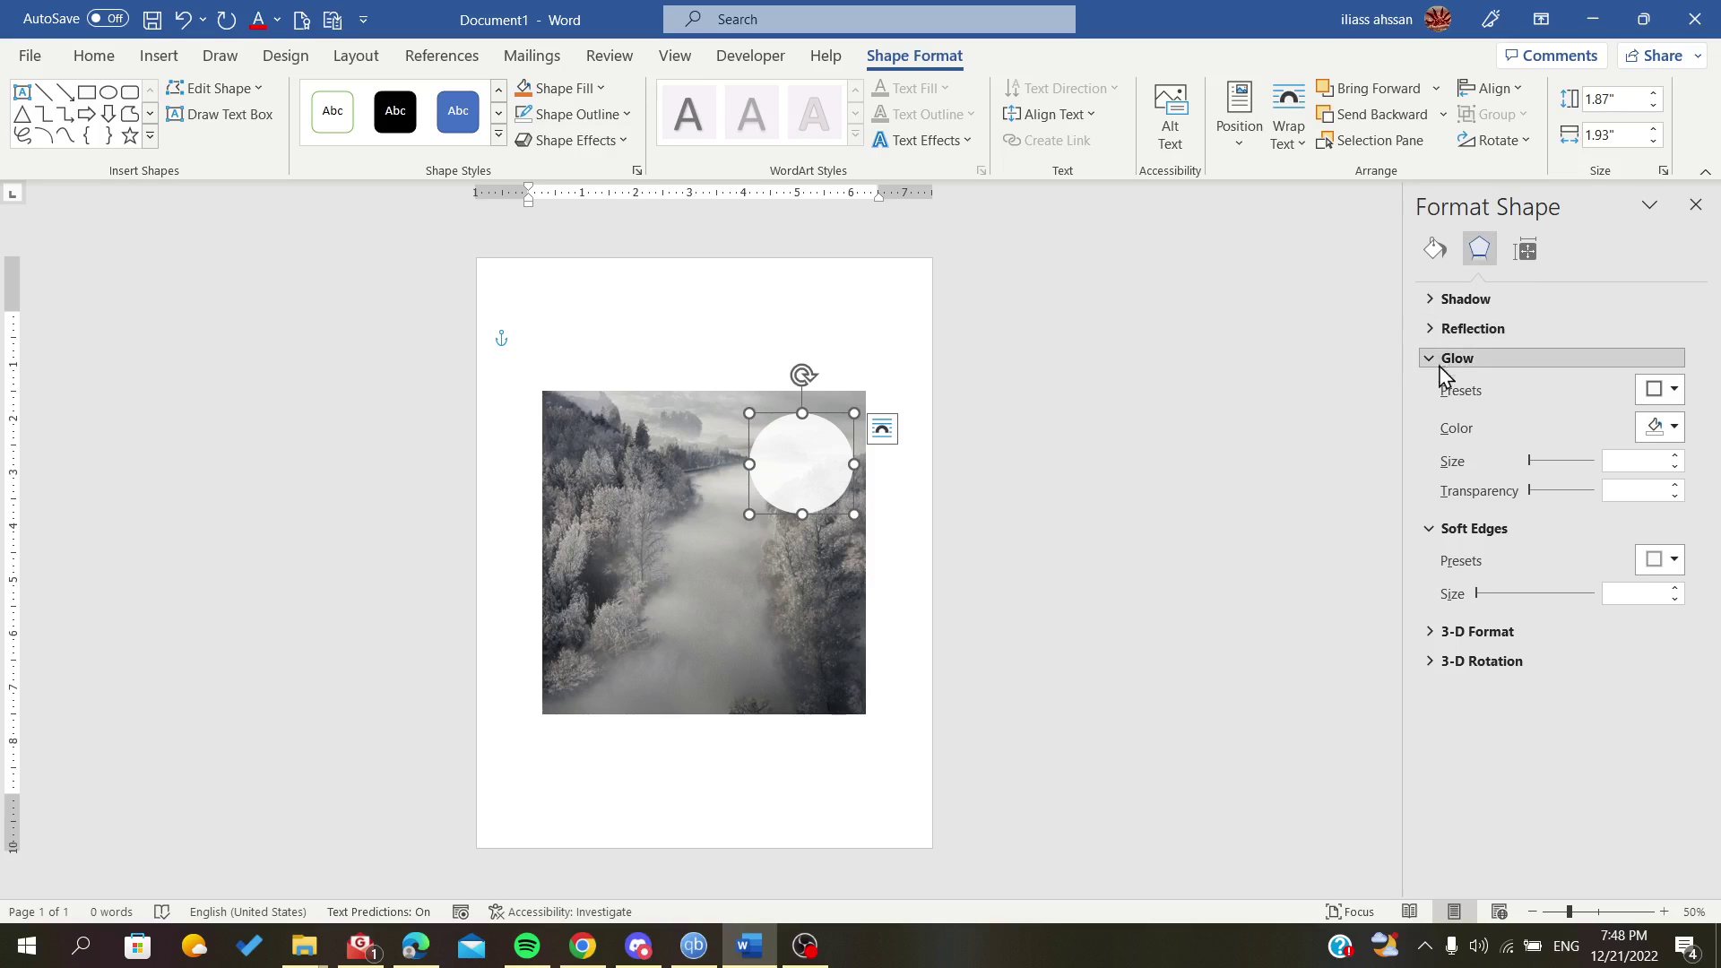
click(1532, 461)
drag(1533, 461, 1545, 462)
- Choose the glow colour, widen it to 39 pt at 22% transparency, and soften the oval's edges
click(1673, 388)
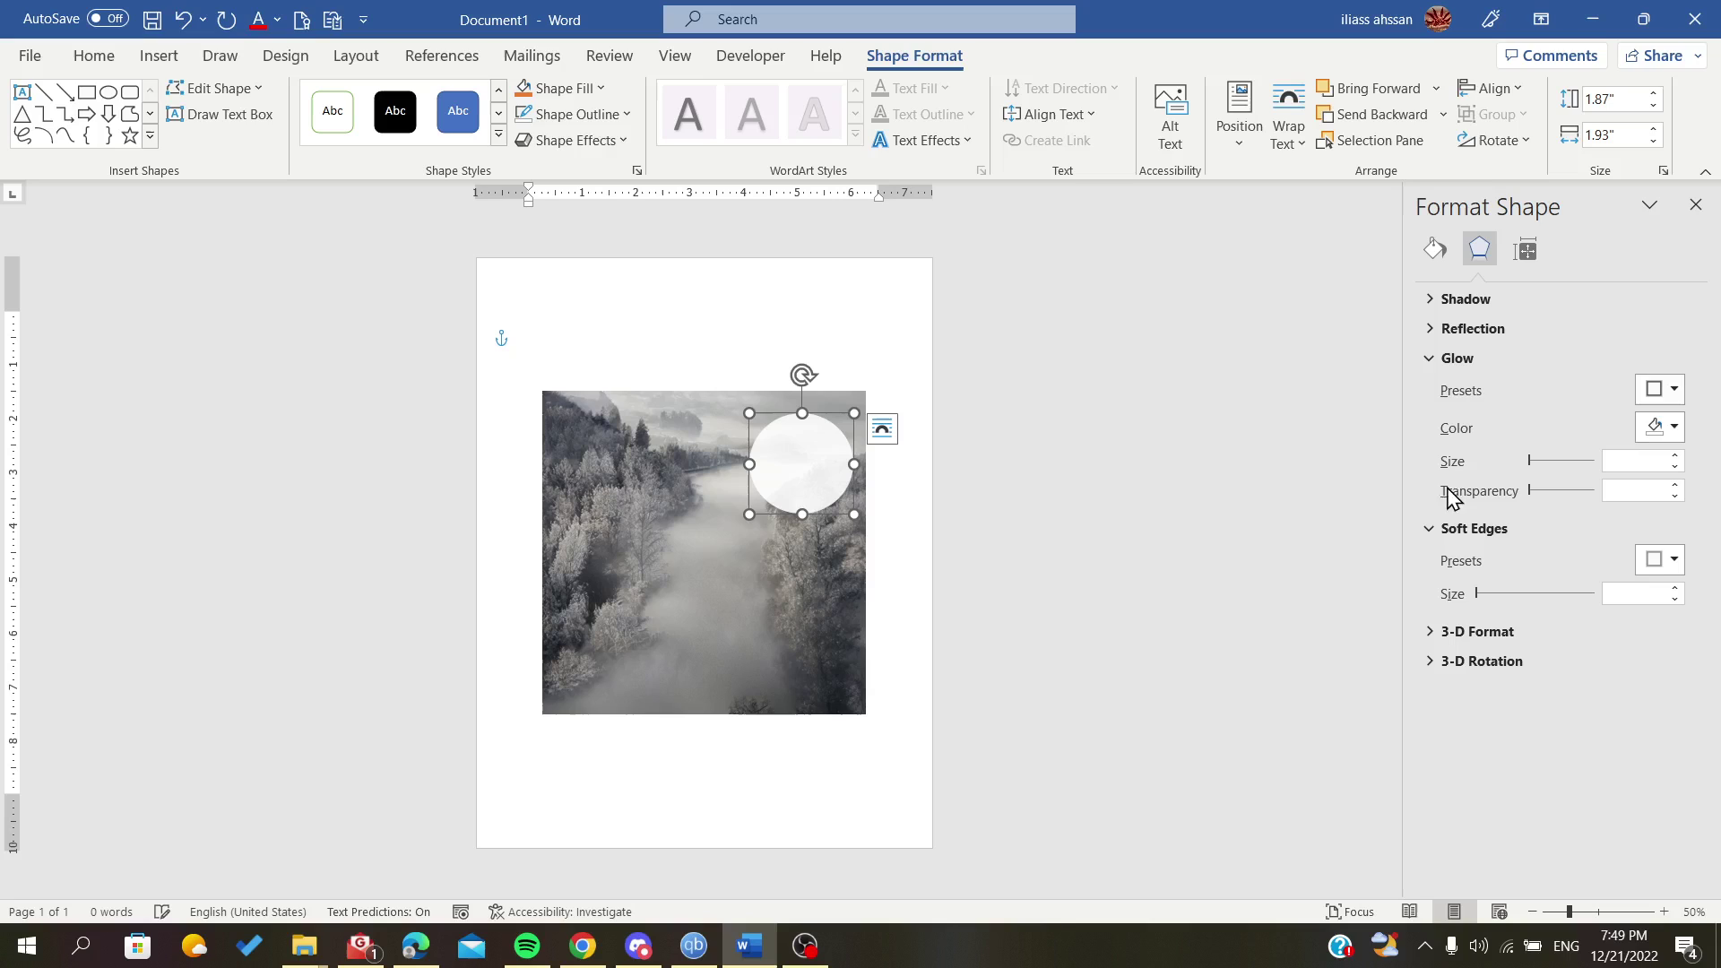
click(1672, 428)
click(1563, 487)
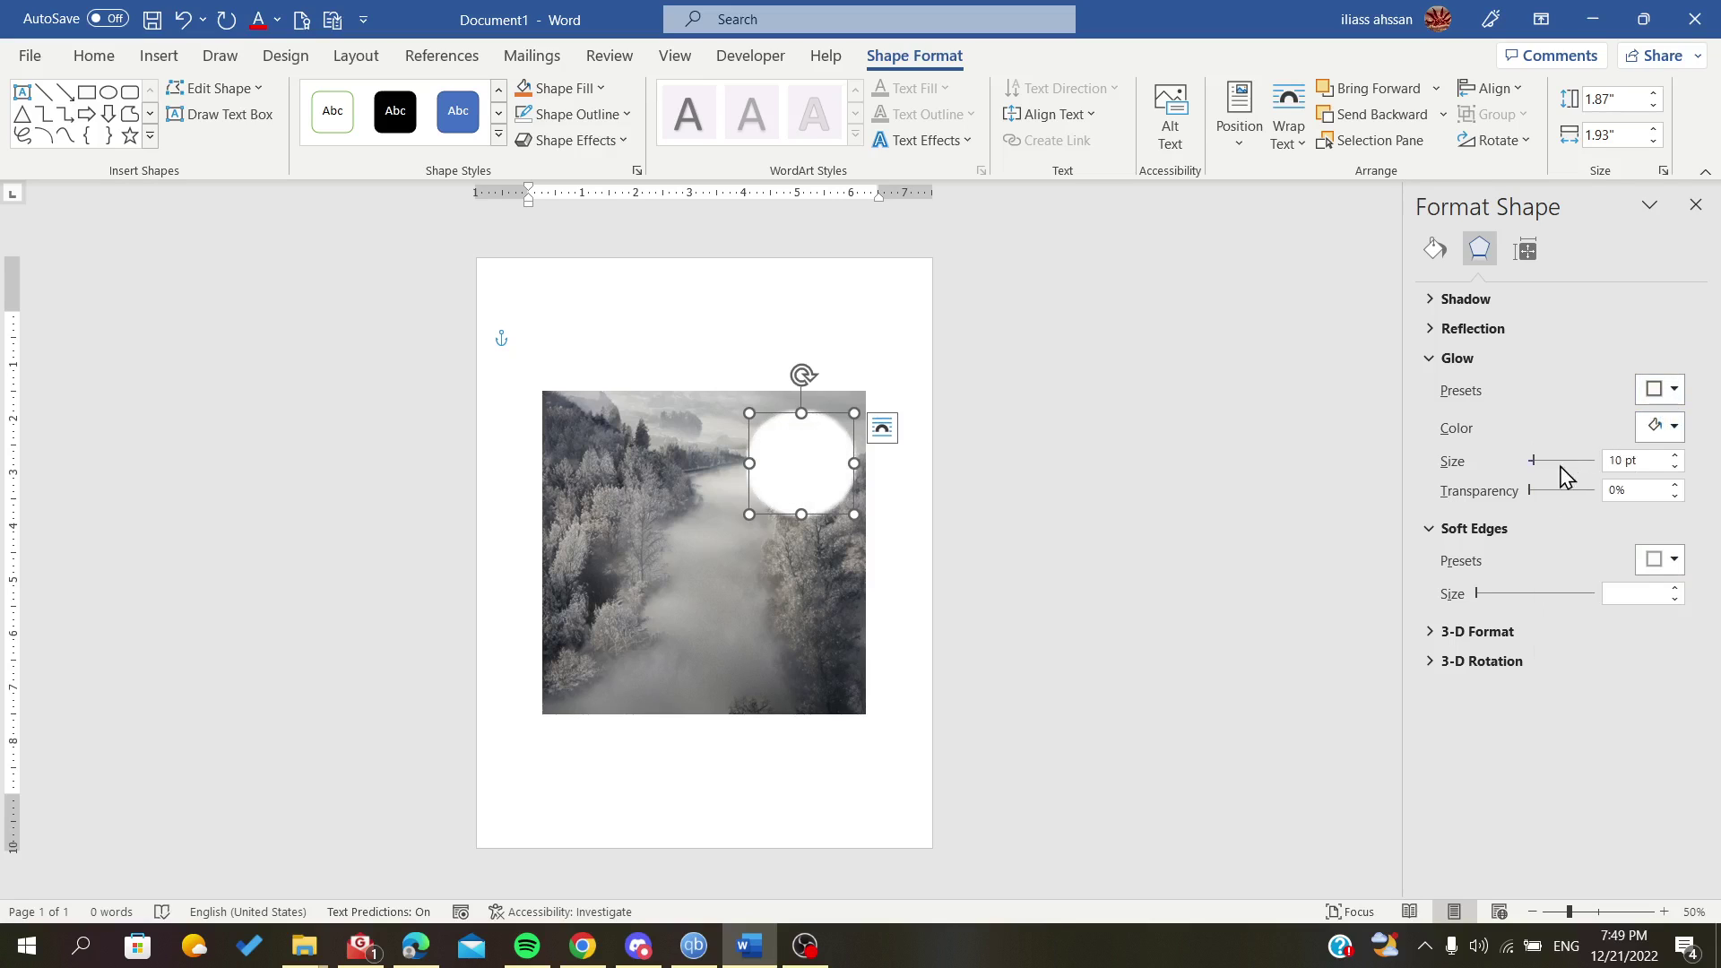
drag(1531, 461, 1555, 489)
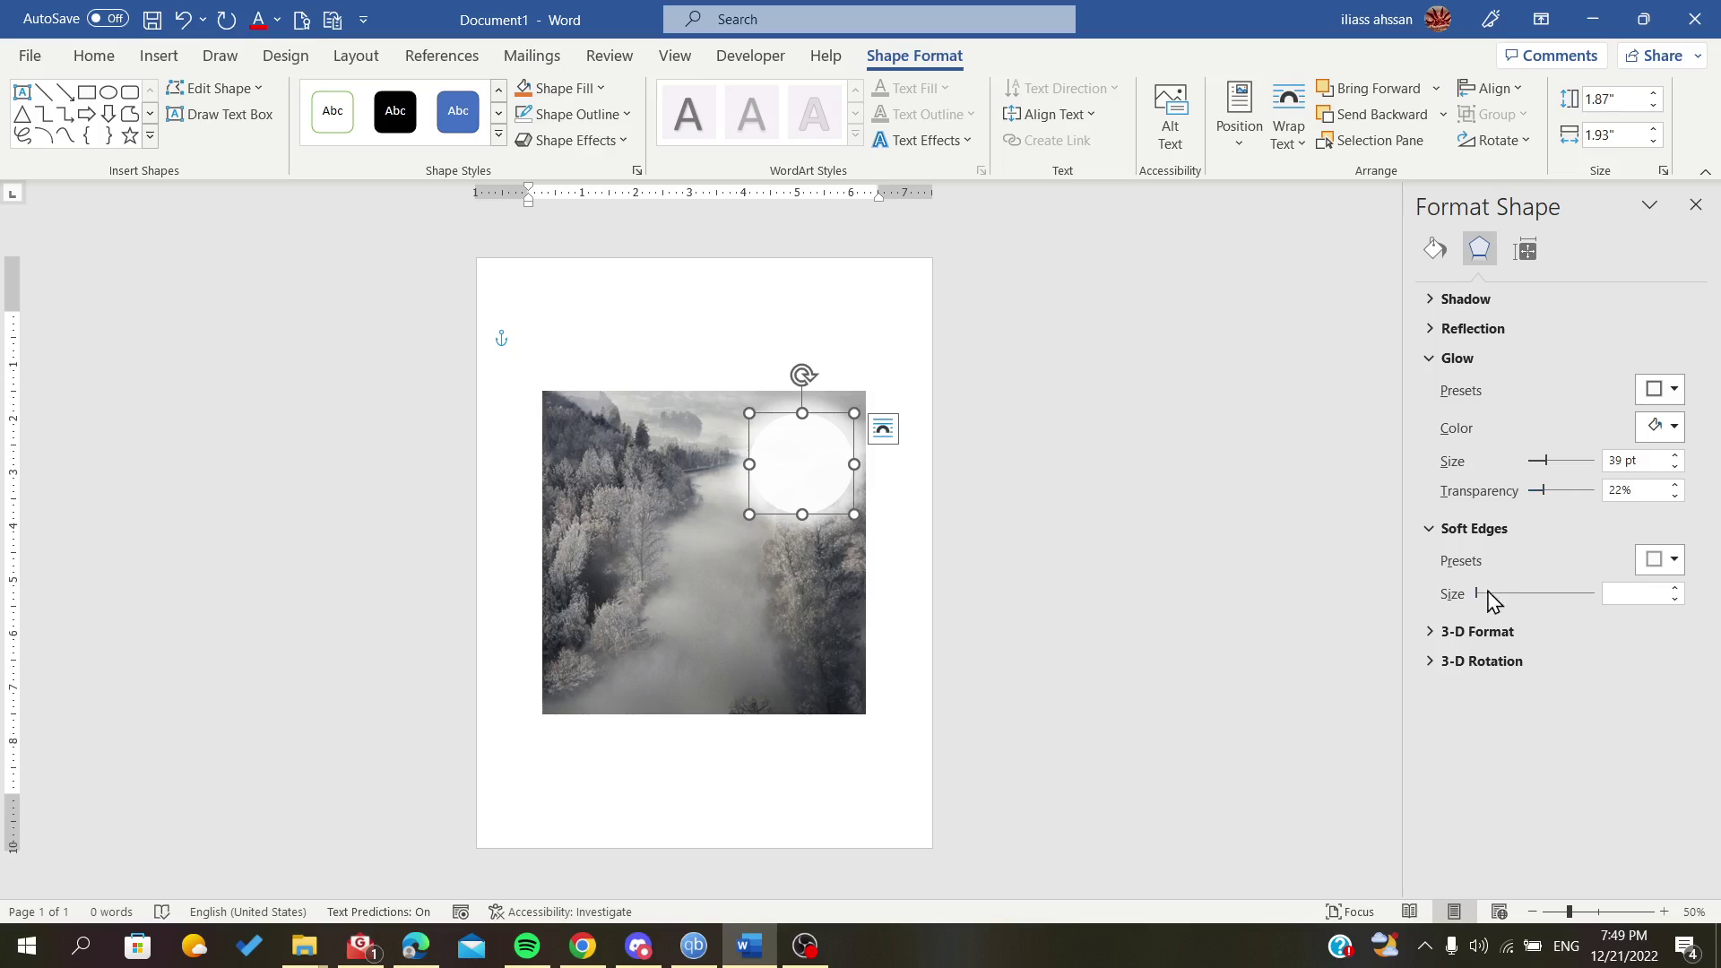
drag(1475, 595, 1548, 607)
- Apply the strongest Soft Edges preset to the oval and move it toward the photo's corner
click(1662, 560)
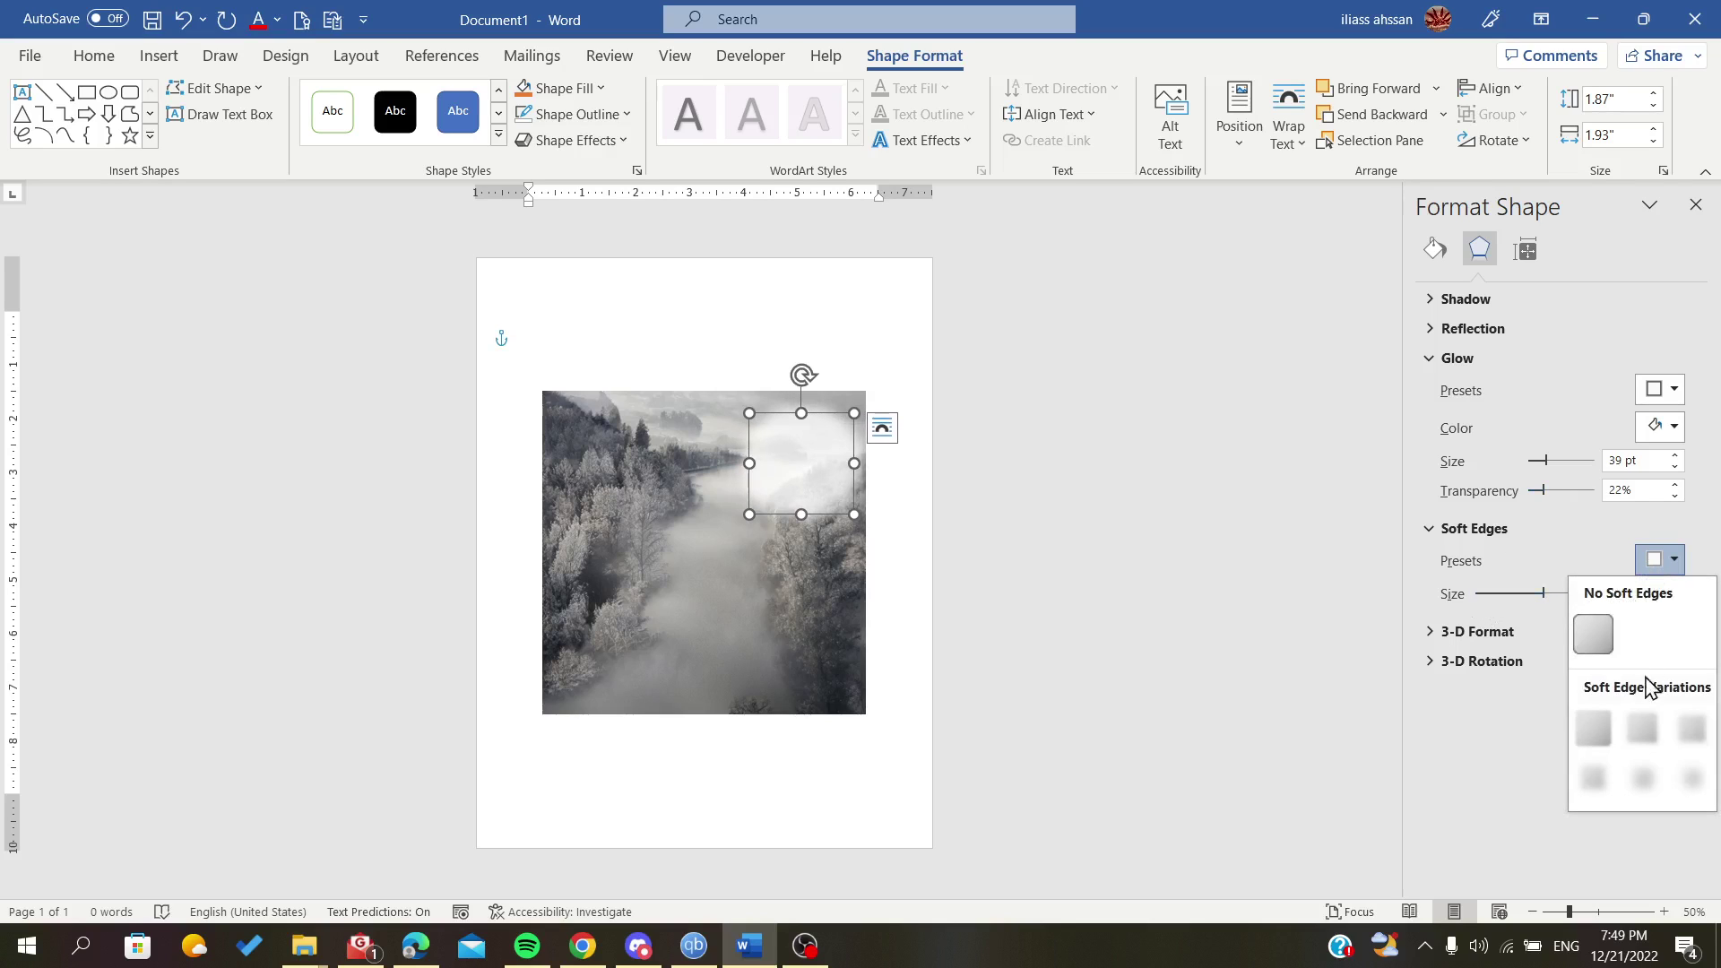
click(1692, 779)
drag(823, 466, 657, 640)
click(1033, 438)
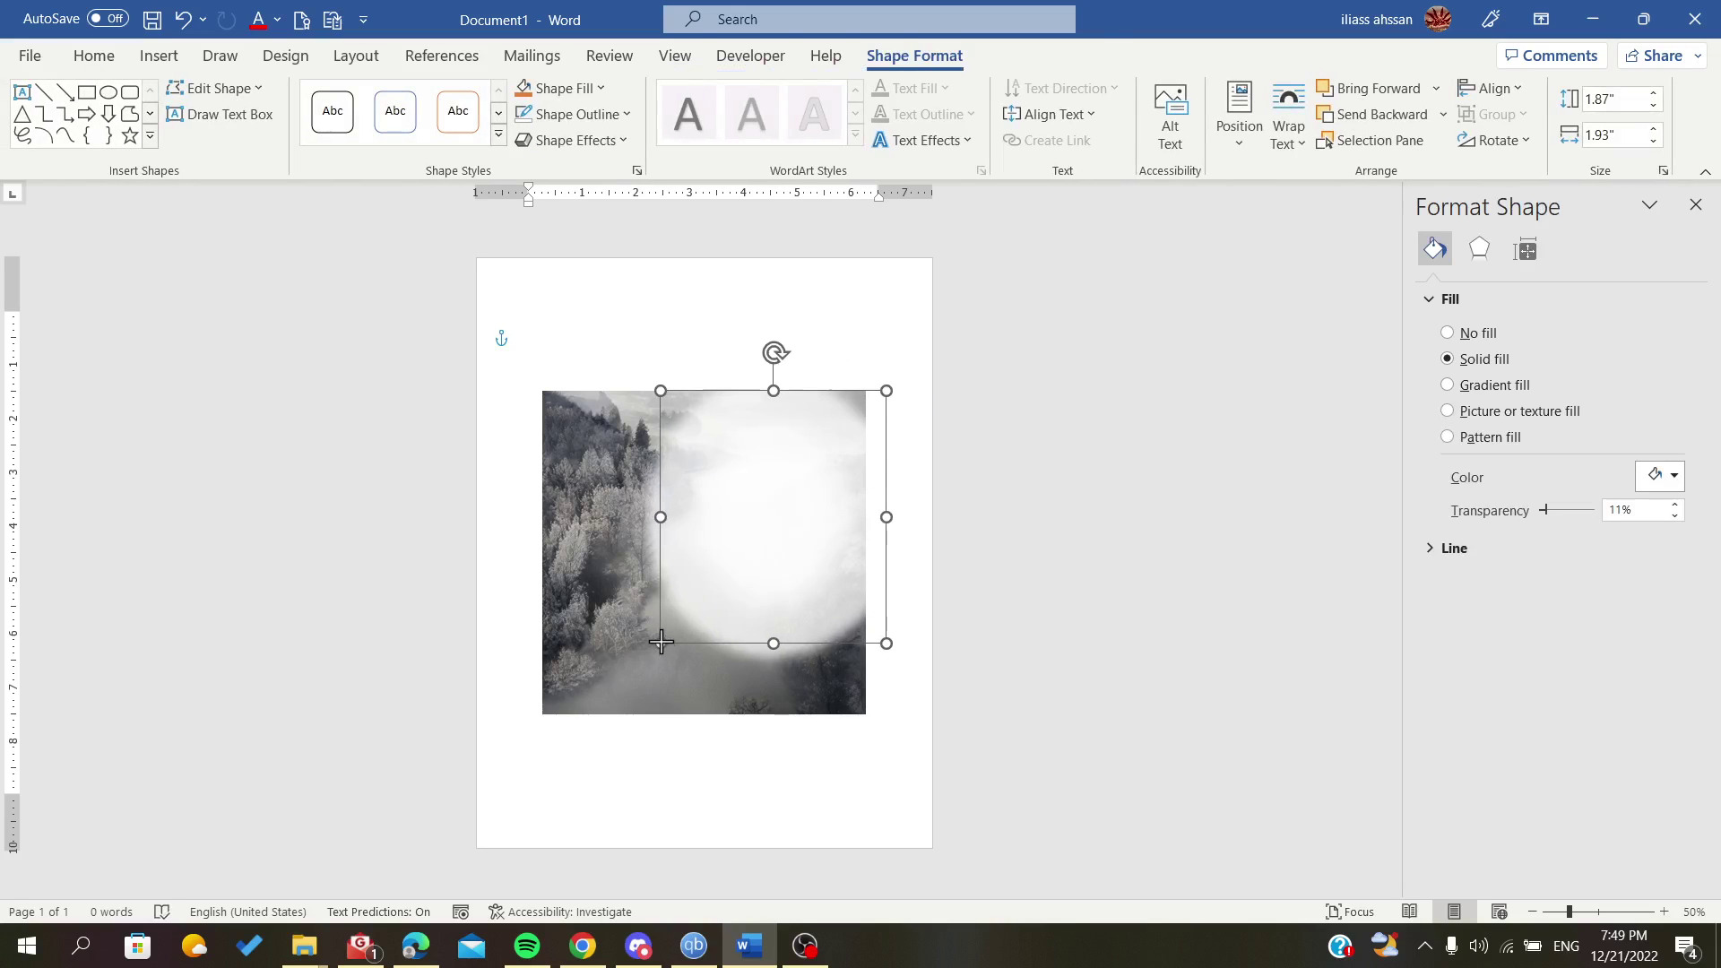
- Resize the oval to about 1.94" by 2.15" and place it on the photo's top-right corner
drag(781, 541, 809, 482)
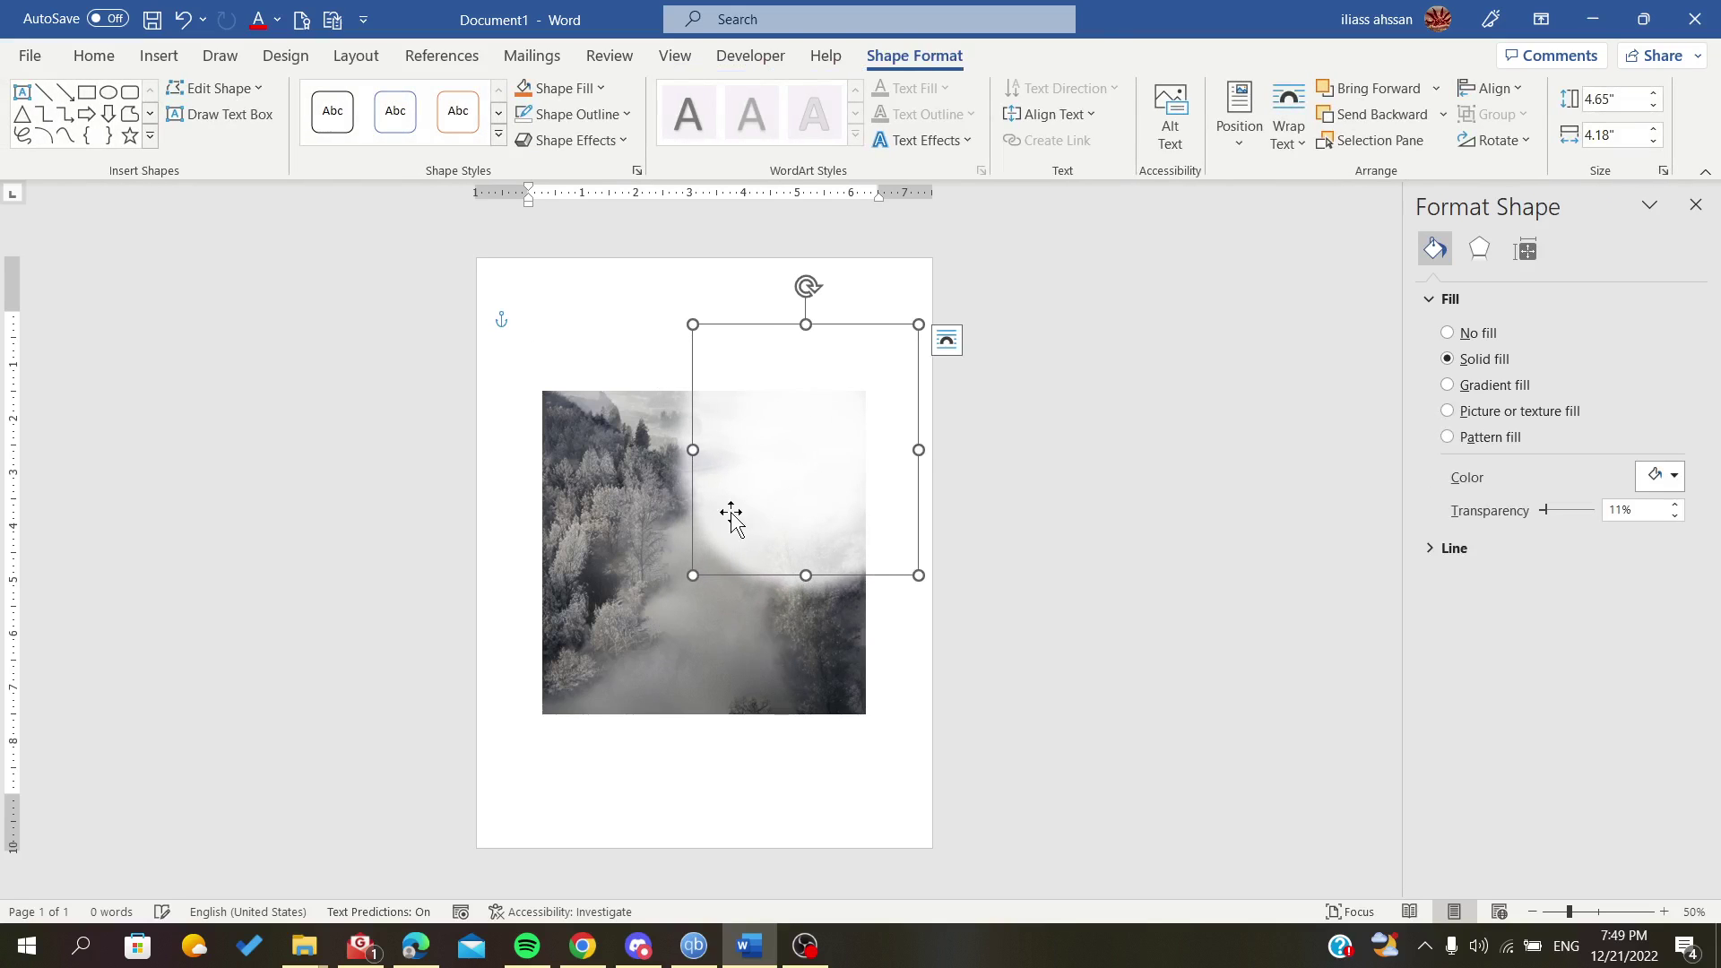
drag(689, 575, 804, 473)
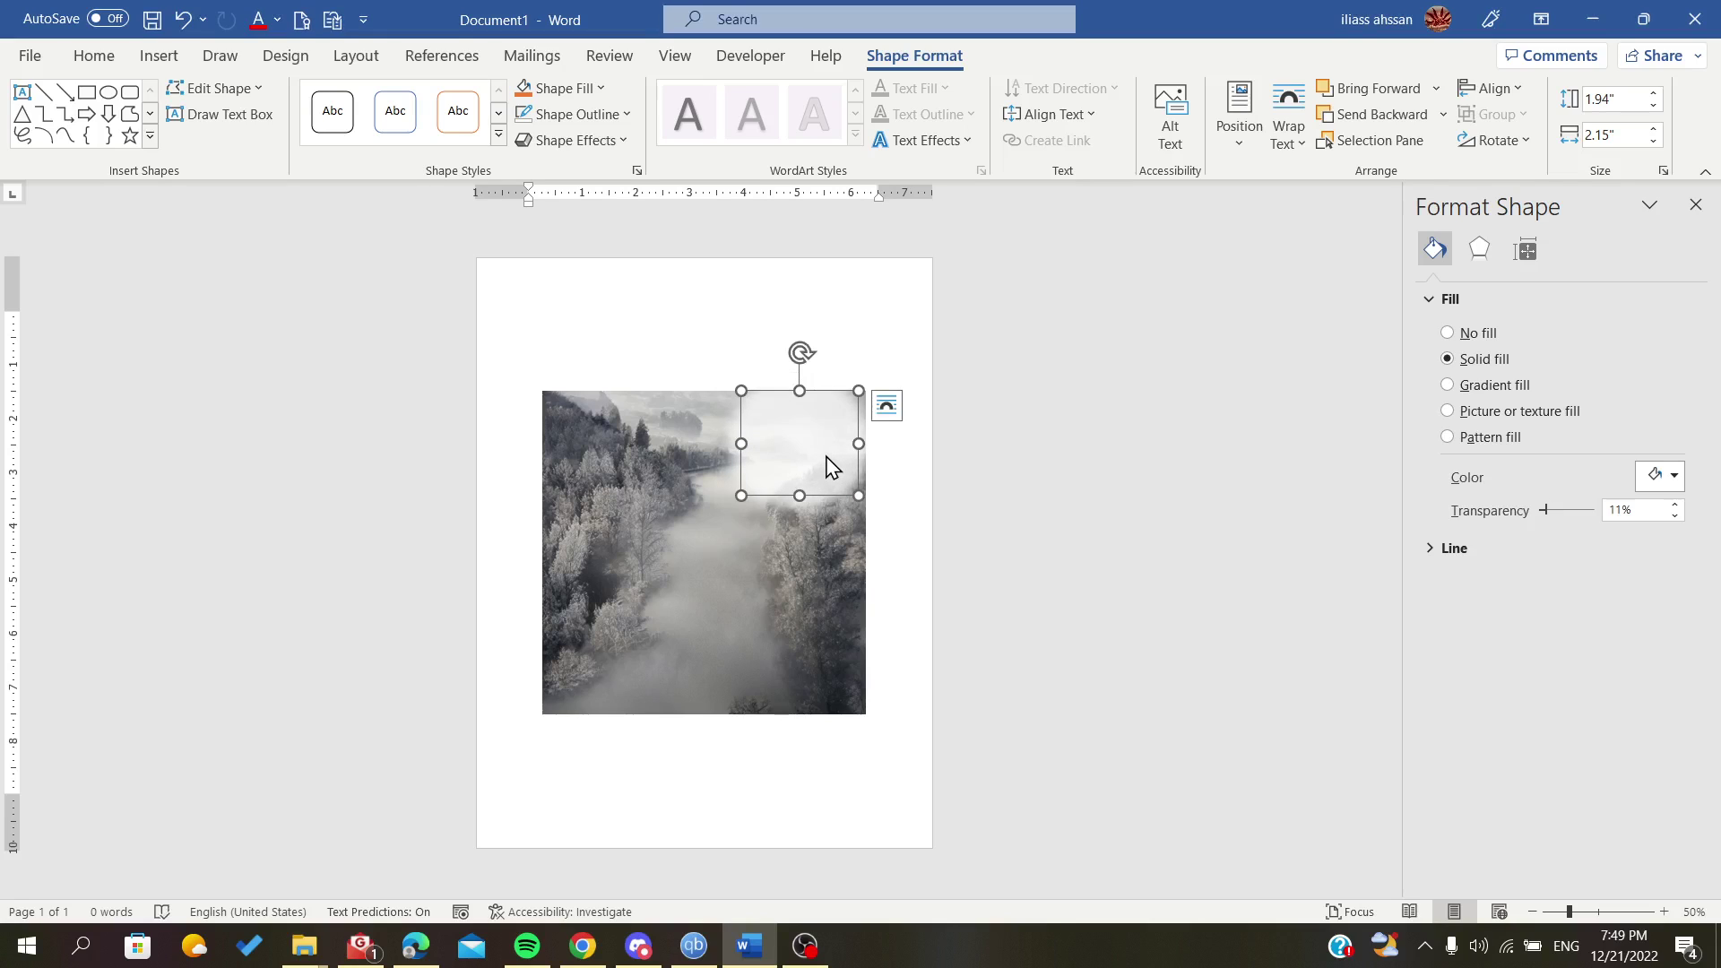
drag(806, 455, 843, 445)
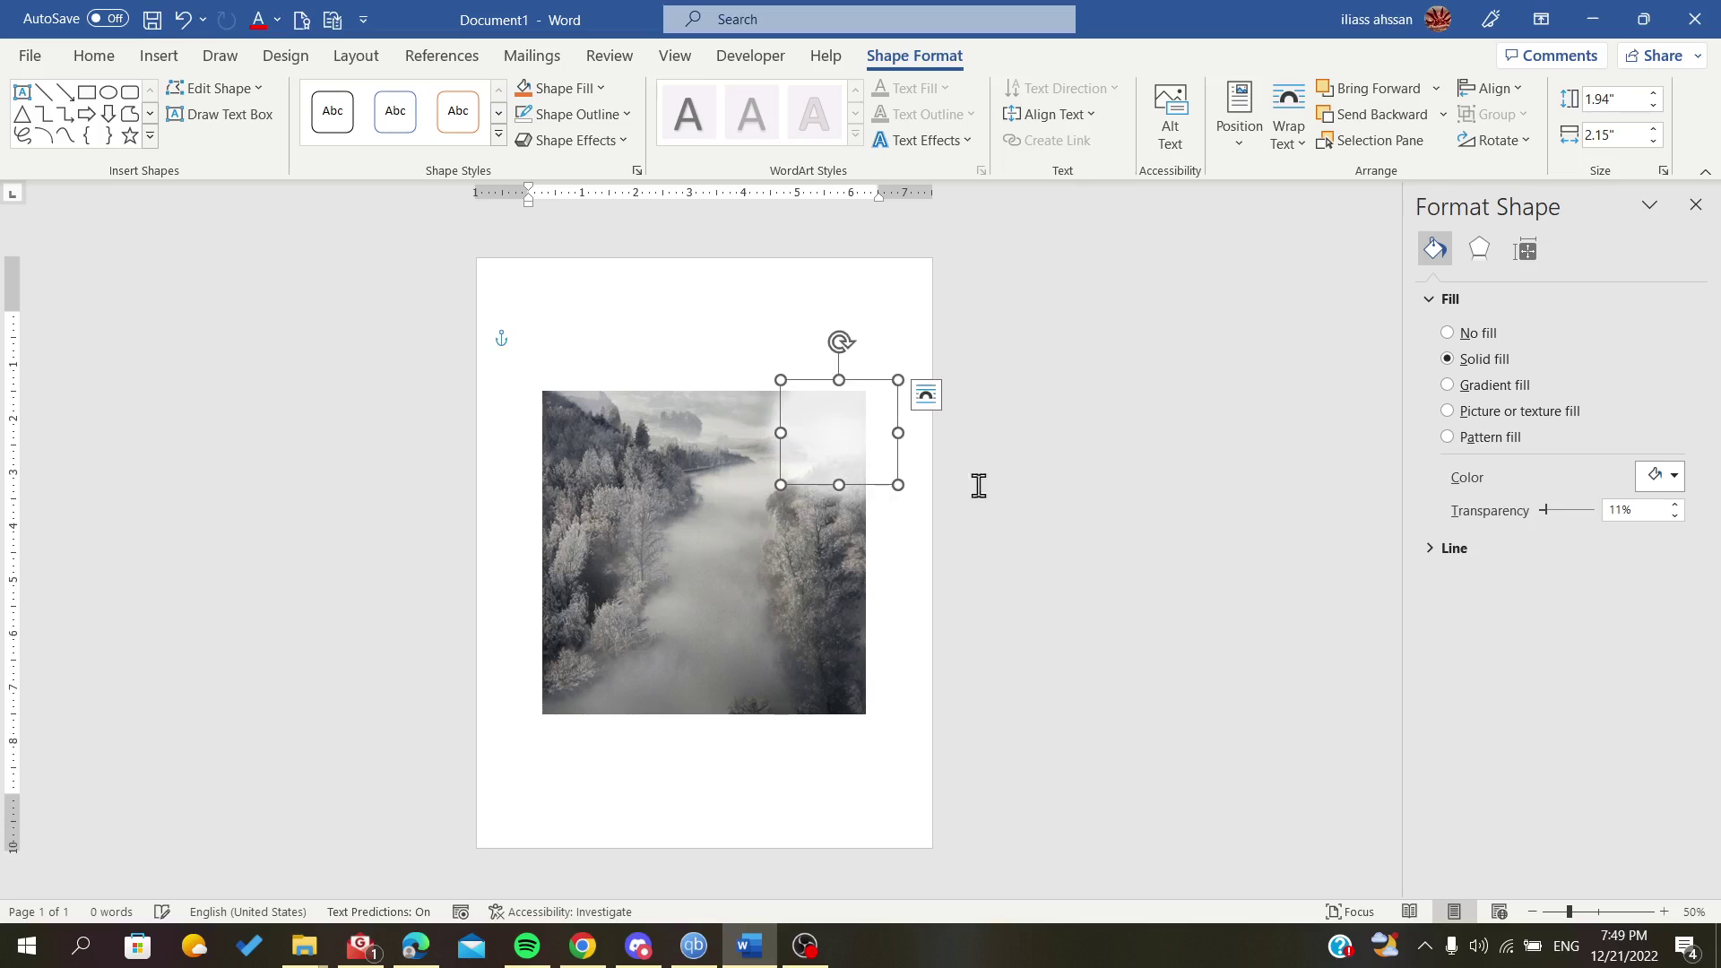
click(1101, 467)
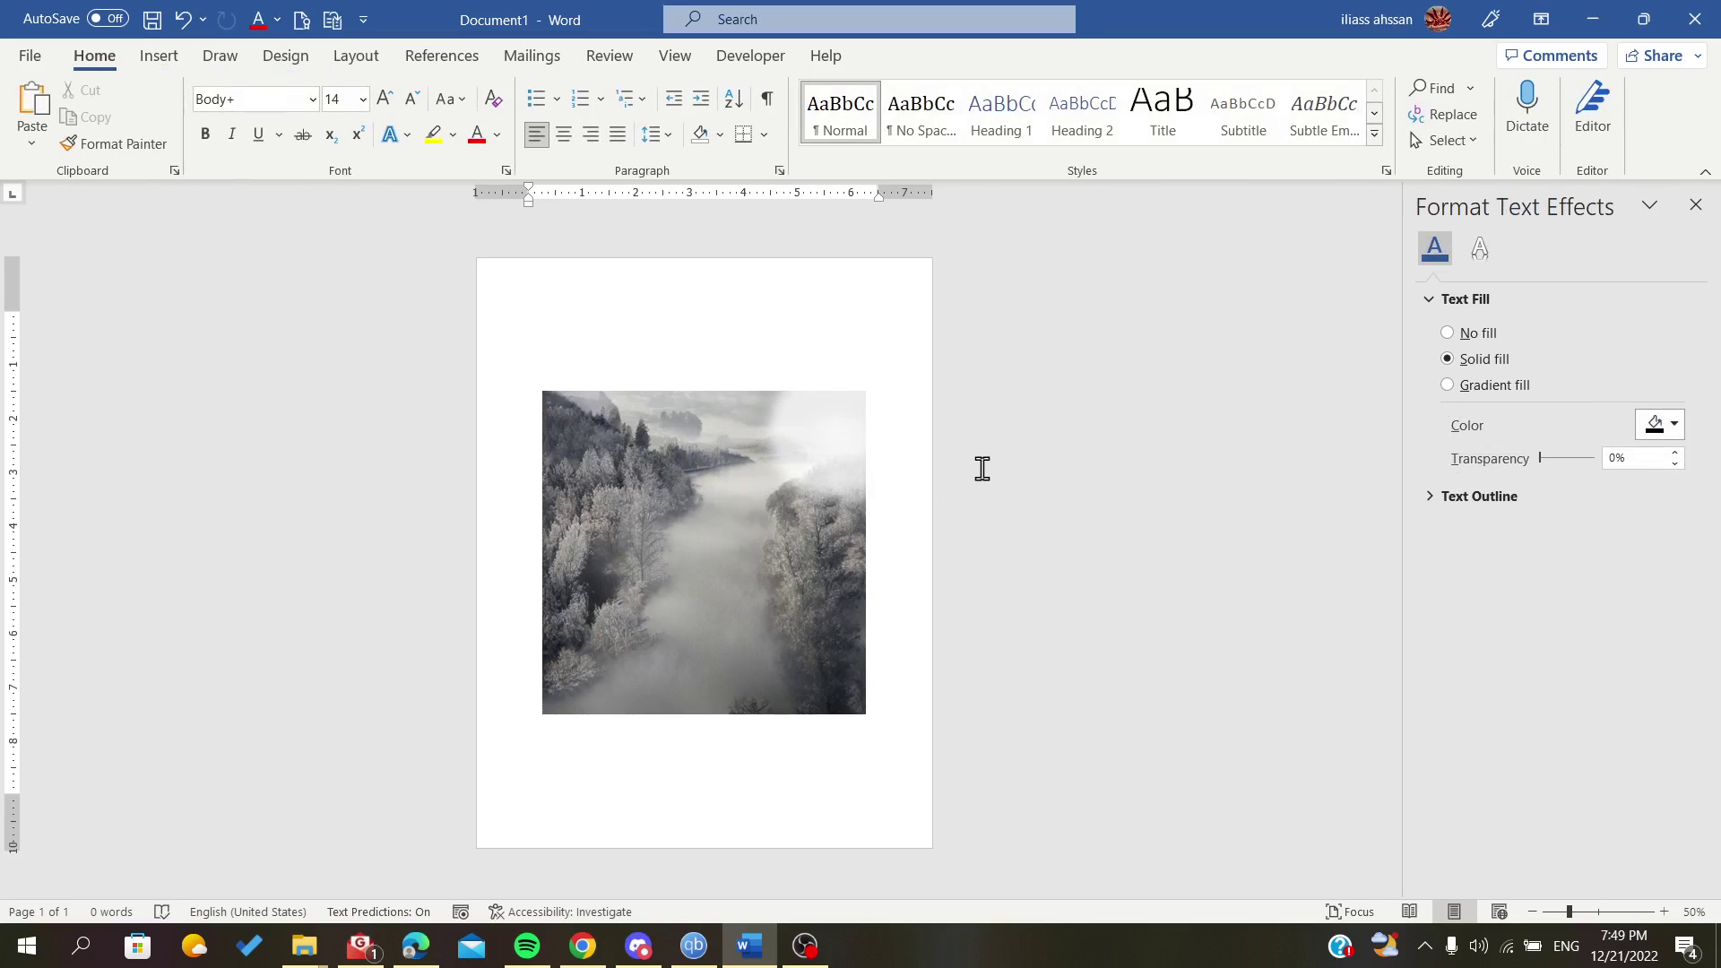